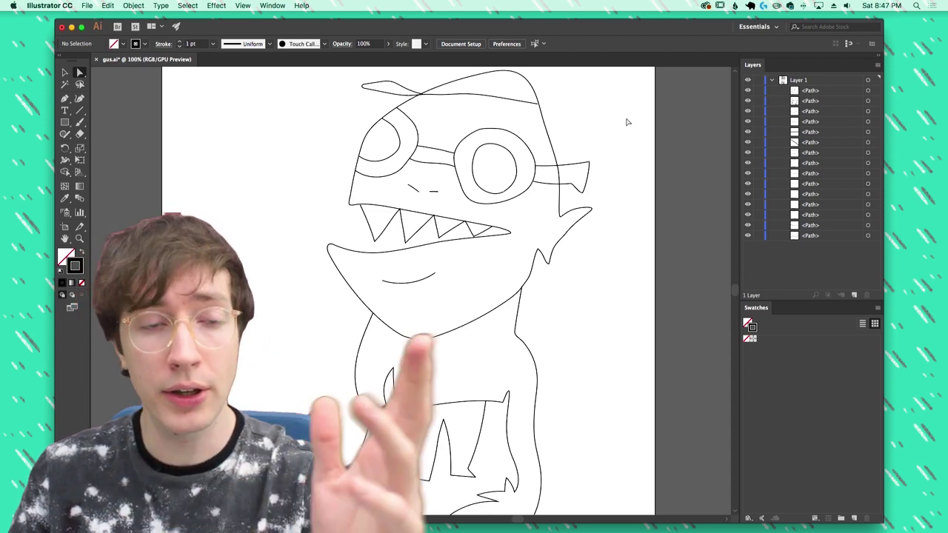
- Select all paths in the drawing and check which brush their strokes use
{"action": "key", "text": "ctrl+a"}
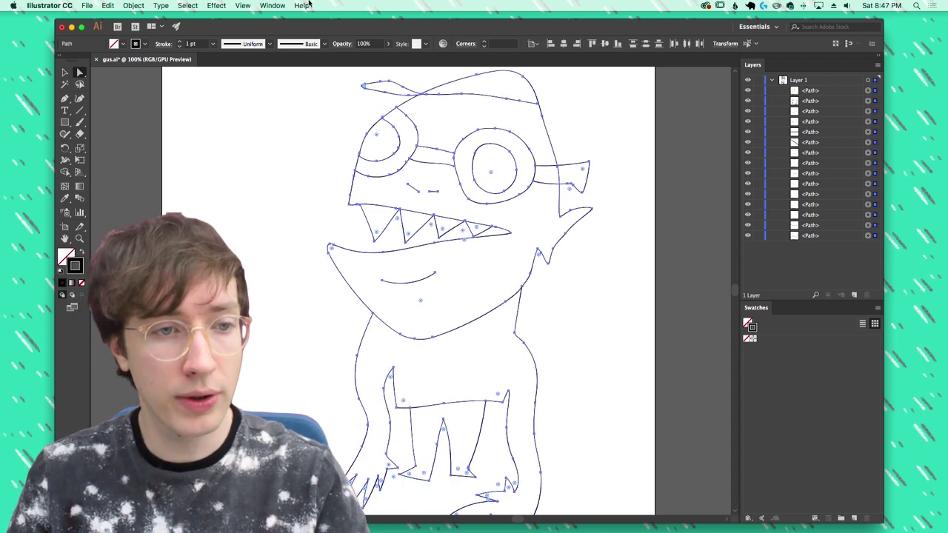
{"action": "left_click", "coordinate": [325, 44]}
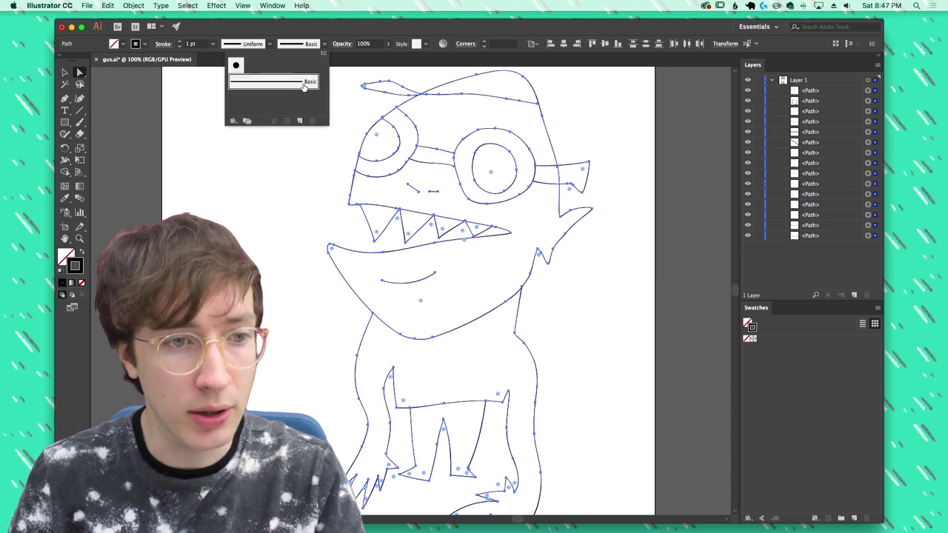
{"action": "left_click", "coordinate": [378, 27]}
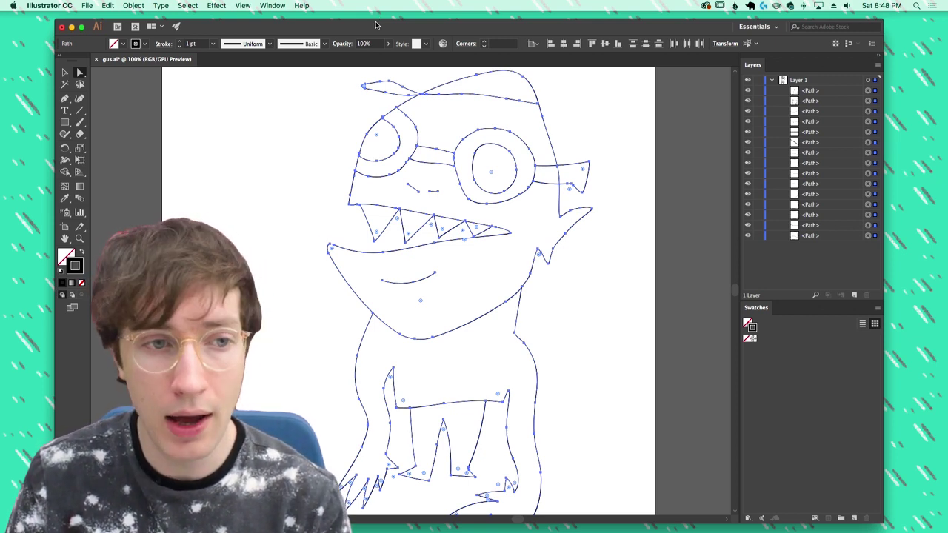
- Deselect everything and export the drawing as gus.svg on the Desktop, accepting the SVG options
{"action": "left_click", "coordinate": [262, 138]}
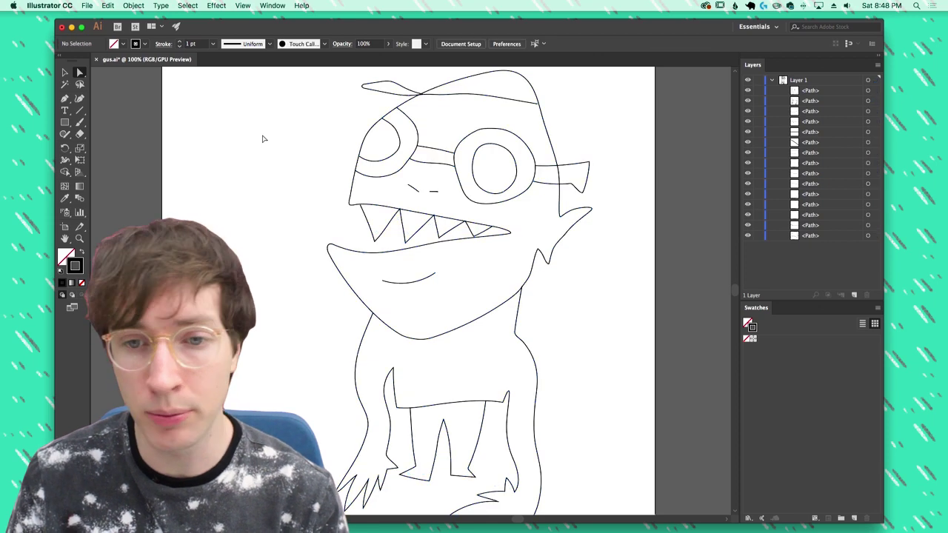
{"action": "left_click", "coordinate": [89, 5]}
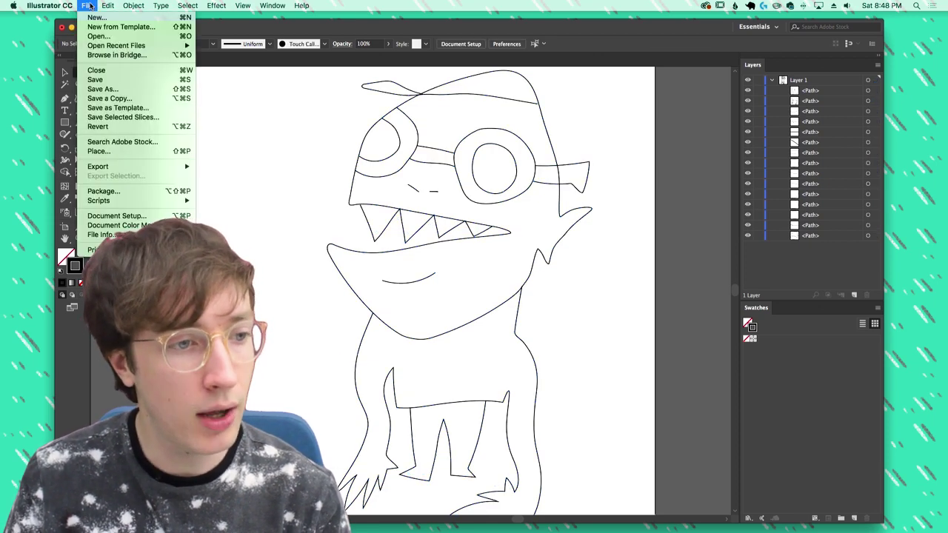
{"action": "key", "text": "Escape"}
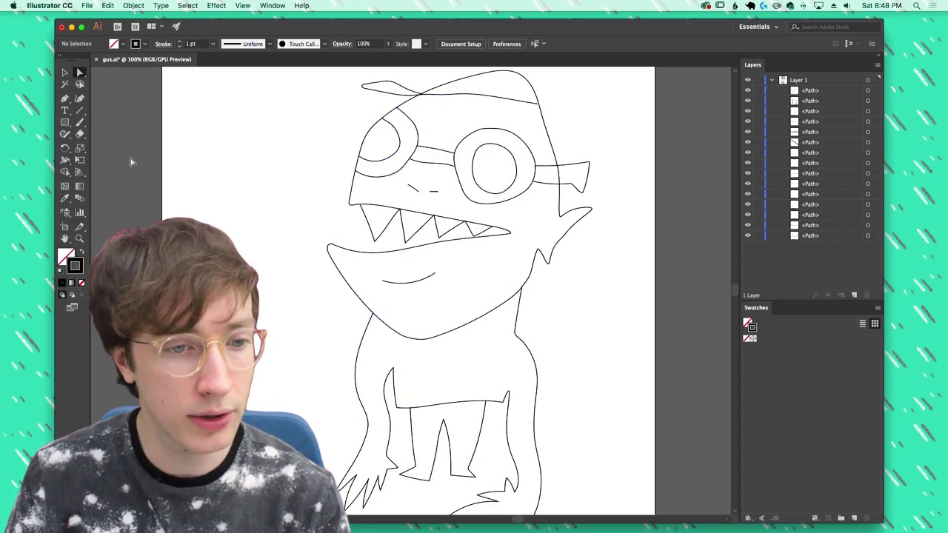
{"action": "left_click", "coordinate": [89, 5]}
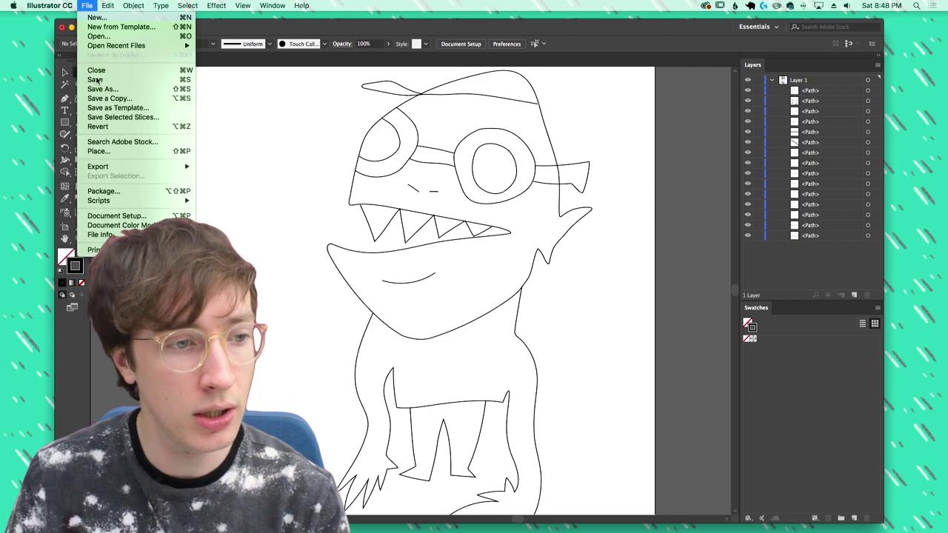
{"action": "key", "text": "Escape"}
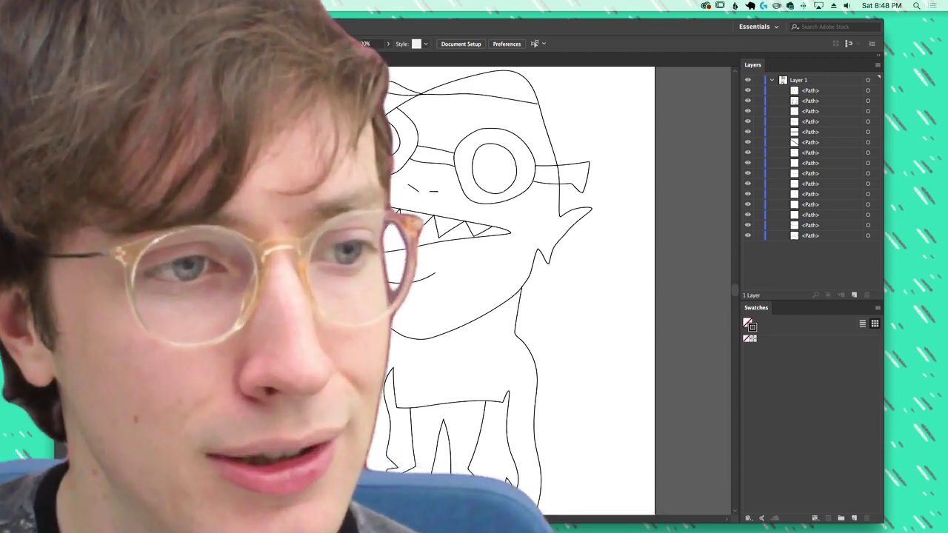
{"action": "left_click", "coordinate": [87, 5]}
{"action": "mouse_move", "coordinate": [98, 166]}
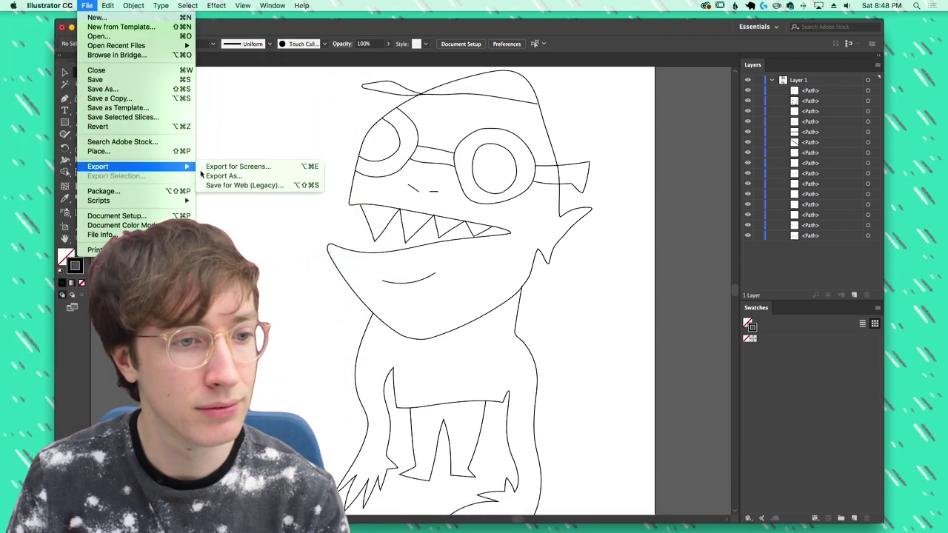
{"action": "left_click", "coordinate": [219, 177]}
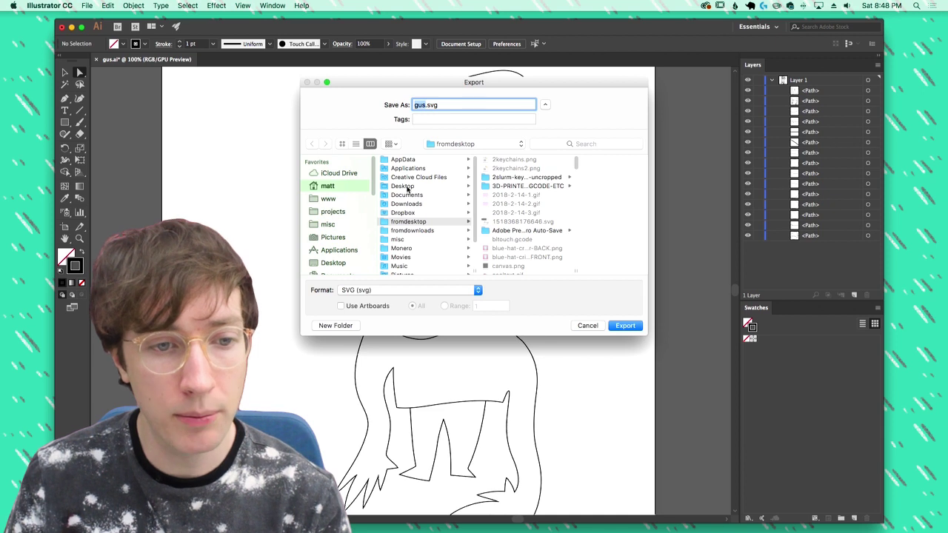
{"action": "left_click", "coordinate": [407, 187]}
{"action": "left_click", "coordinate": [626, 327]}
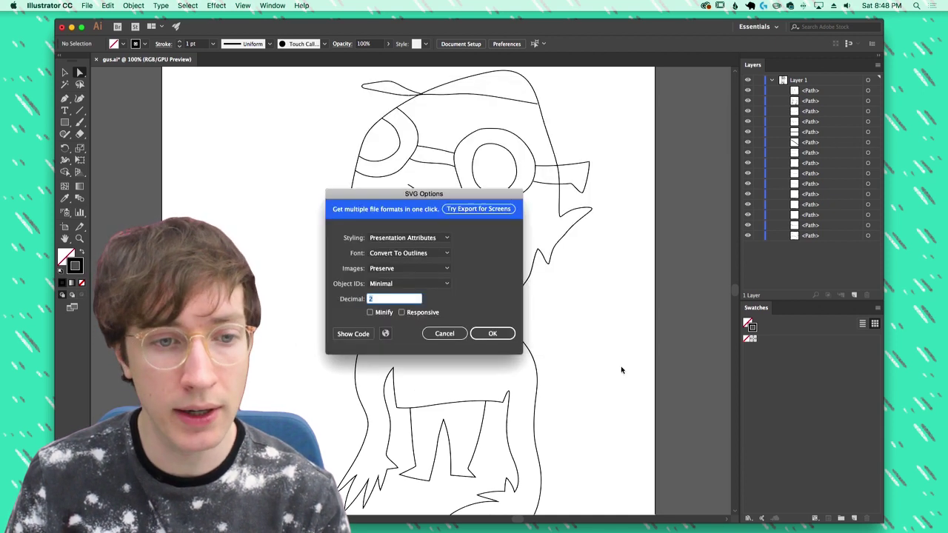
{"action": "left_click", "coordinate": [483, 338]}
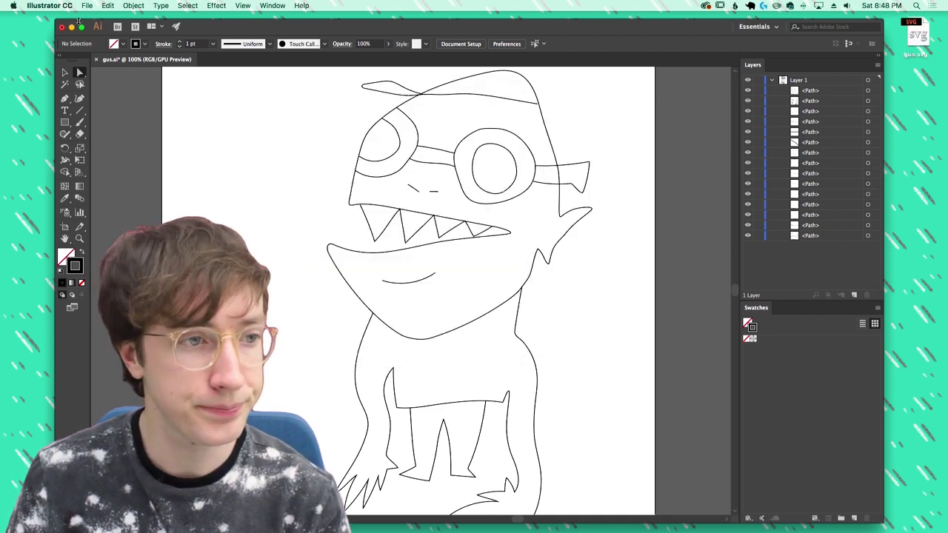
- Hide the Illustrator window and launch LaserWeb from Alfred with 'las'
{"action": "left_click", "coordinate": [72, 28]}
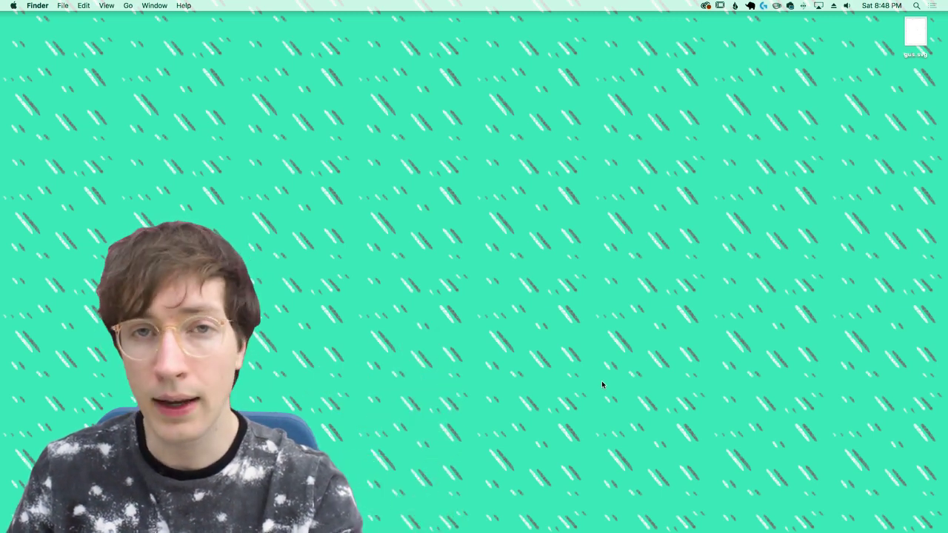
{"action": "key", "text": "alt+space"}
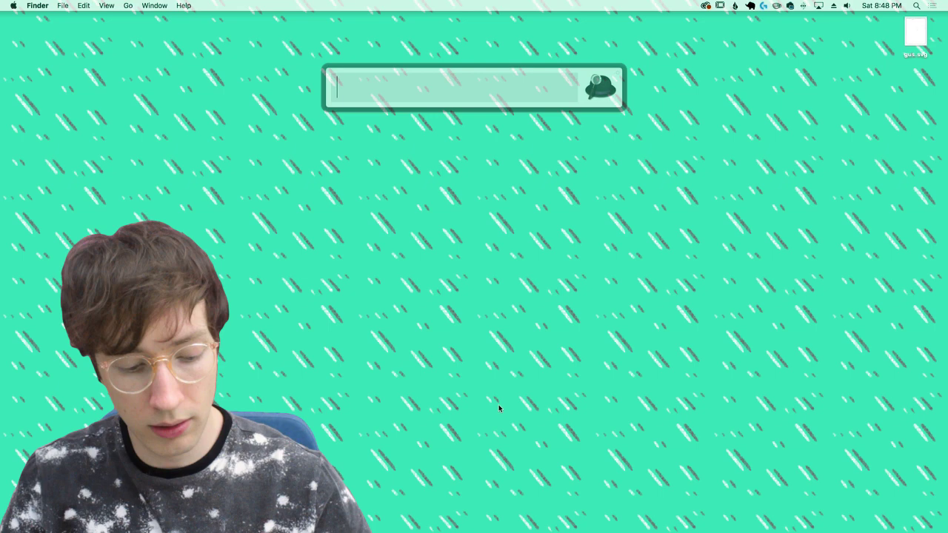
{"action": "type", "text": "las"}
{"action": "key", "text": "Return"}
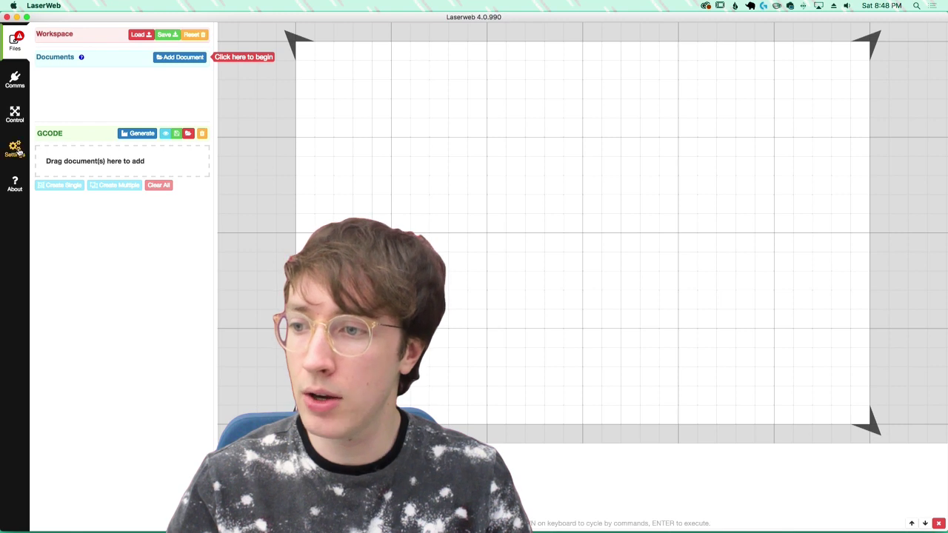
- Expand LaserWeb's Gcode settings and review the GCODE START lines (G21, G90, G28, G0 Z10.0)
{"action": "left_click", "coordinate": [16, 148]}
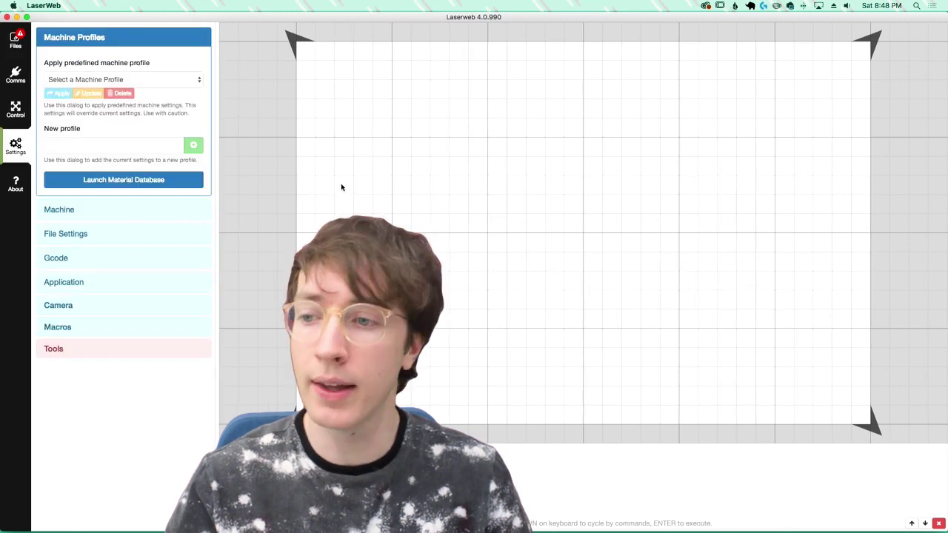
{"action": "left_click", "coordinate": [65, 258]}
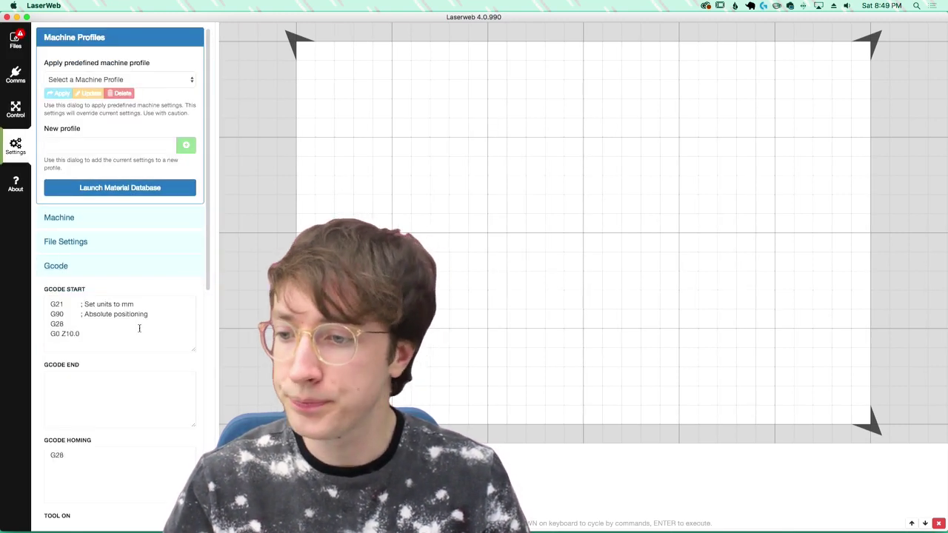
{"action": "scroll", "coordinate": [101, 179], "scroll_direction": "down", "scroll_amount": 4}
{"action": "left_click_drag", "start_coordinate": [101, 180], "coordinate": [32, 148]}
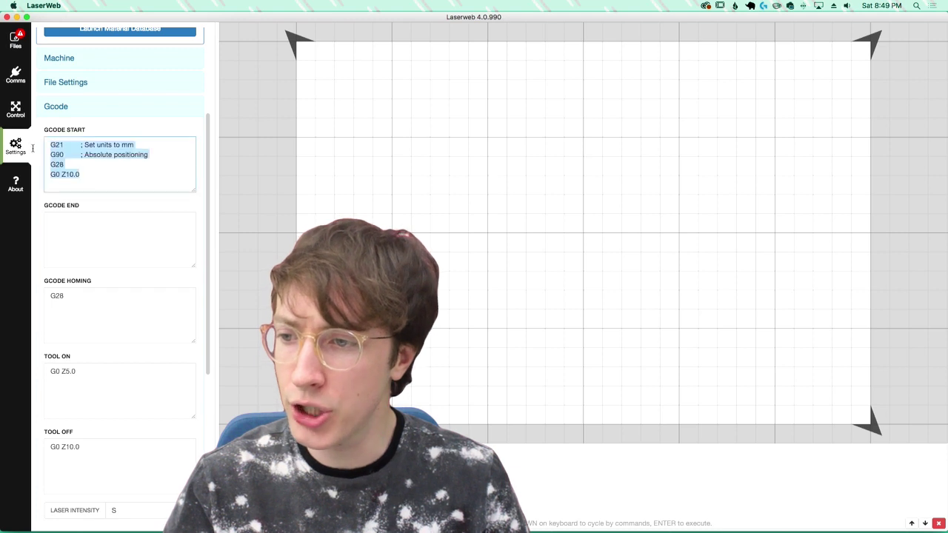
{"action": "left_click", "coordinate": [106, 171]}
{"action": "left_click_drag", "start_coordinate": [91, 172], "coordinate": [107, 165]}
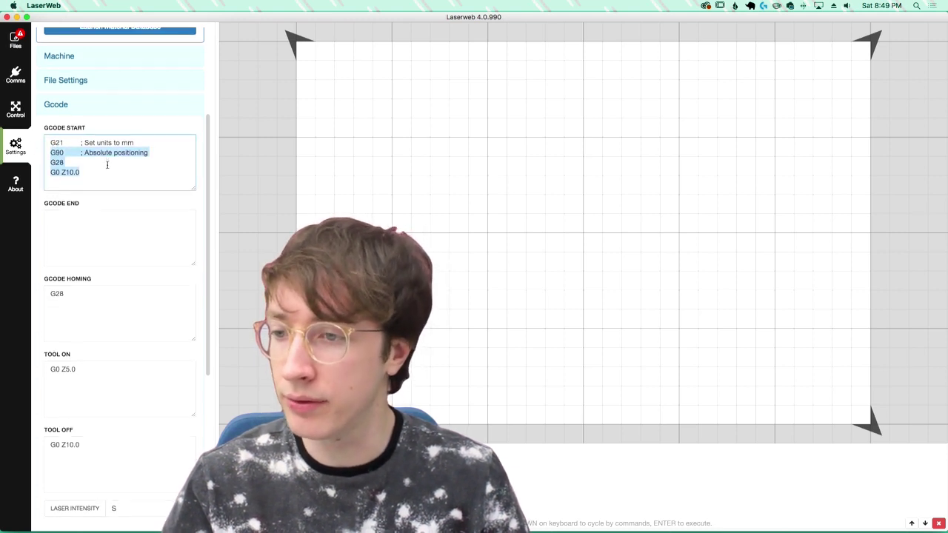
{"action": "scroll", "coordinate": [108, 165], "scroll_direction": "down", "scroll_amount": 1}
{"action": "scroll", "coordinate": [109, 157], "scroll_direction": "down", "scroll_amount": 1}
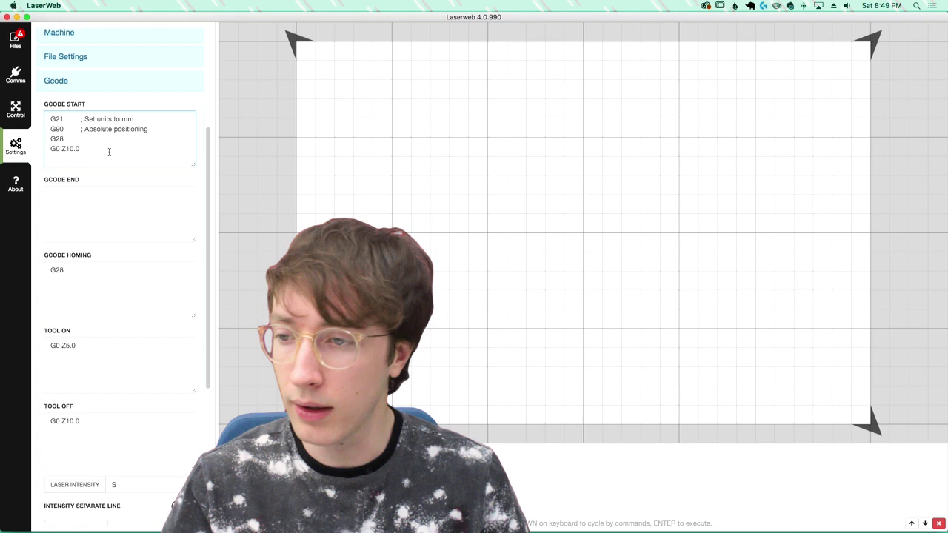
{"action": "mouse_move", "coordinate": [109, 152]}
{"action": "left_mouse_down"}
{"action": "mouse_move", "coordinate": [80, 122]}
{"action": "mouse_move", "coordinate": [148, 132]}
{"action": "mouse_move", "coordinate": [49, 119]}
{"action": "left_mouse_up"}
{"action": "left_click", "coordinate": [80, 122]}
{"action": "left_click", "coordinate": [95, 148]}
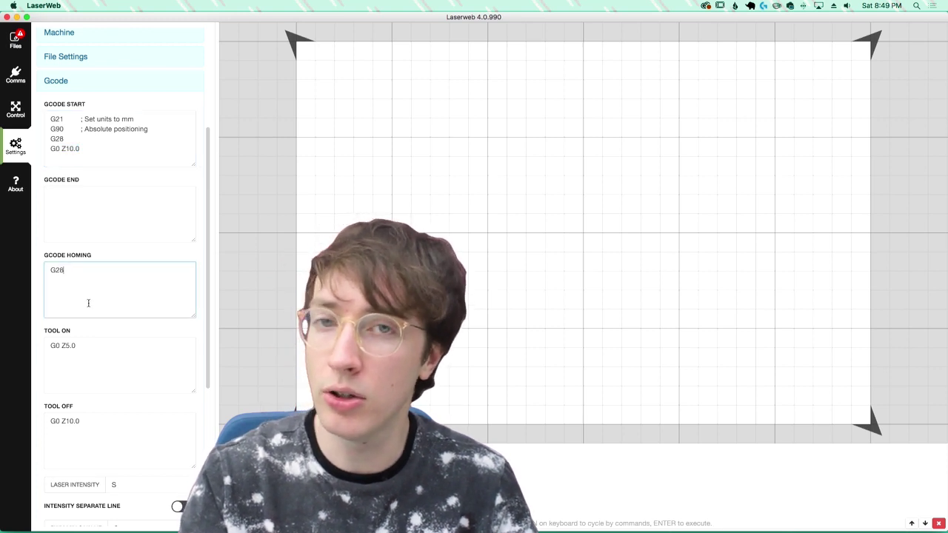
- Review the unchanged Tool On, Tool Off and Homing G-code fields, then return to Files
{"action": "left_click", "coordinate": [54, 332]}
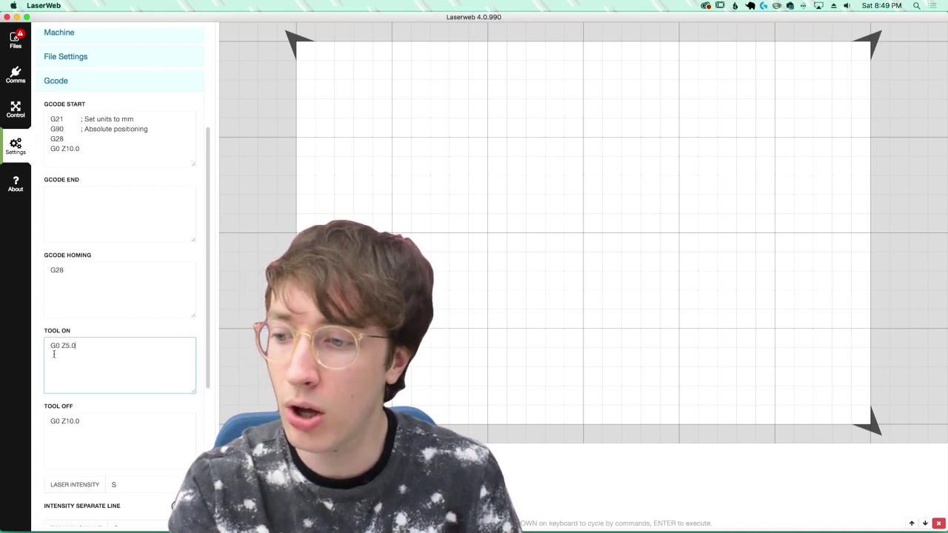
{"action": "left_click", "coordinate": [55, 425]}
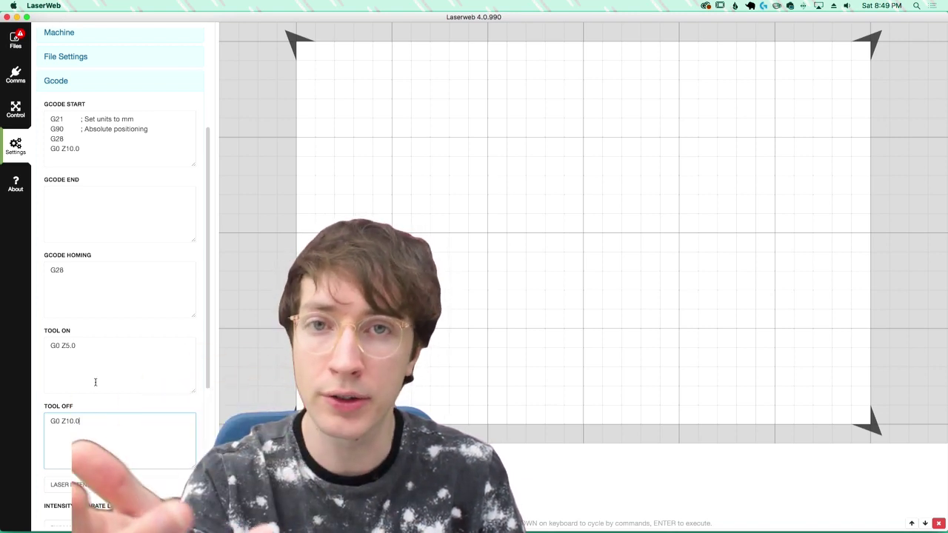
{"action": "left_click", "coordinate": [92, 368]}
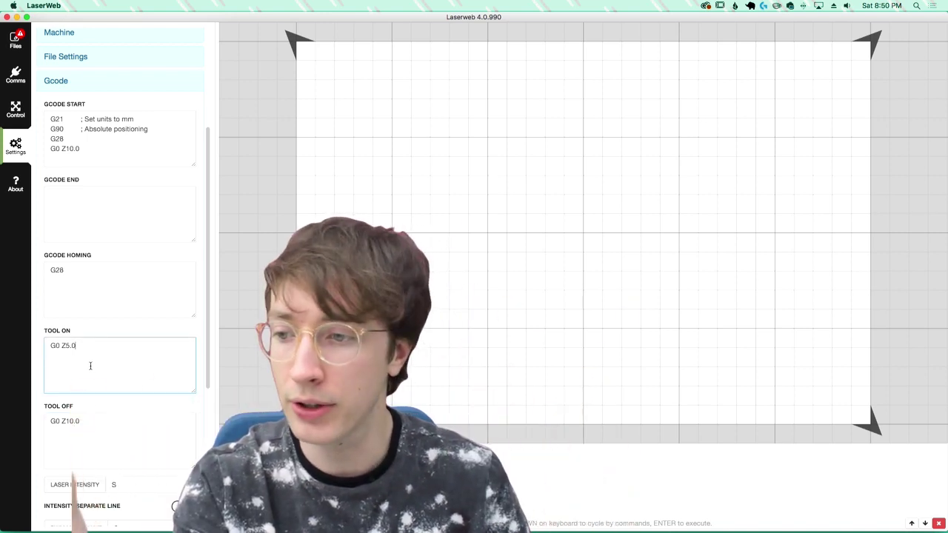
{"action": "left_click", "coordinate": [83, 296]}
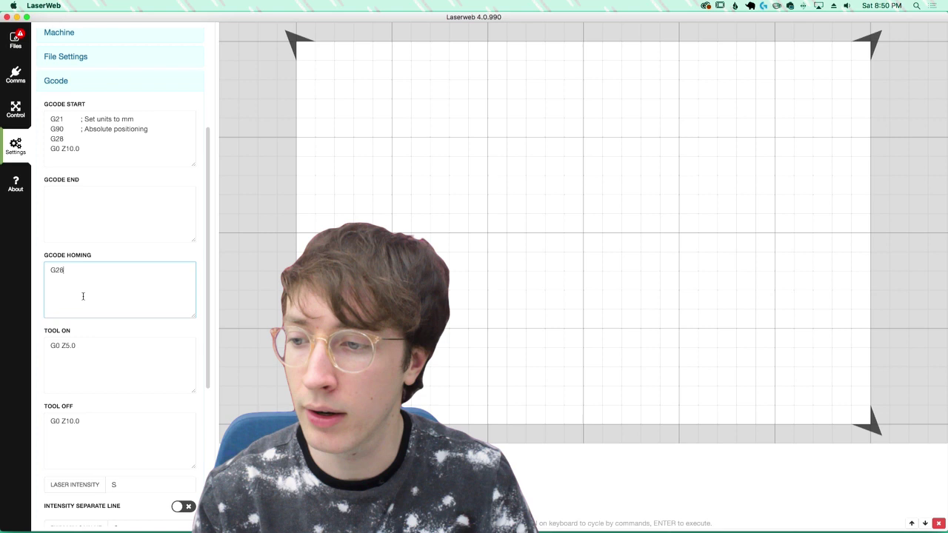
{"action": "left_click", "coordinate": [13, 49]}
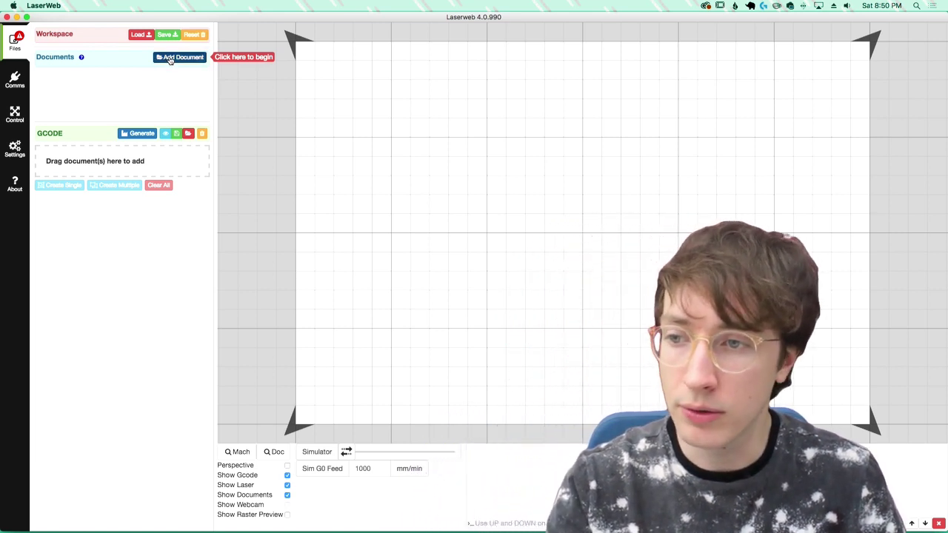
- Load gus.svg from the Desktop, remove the broken drawing, and minimize LaserWeb
{"action": "left_click", "coordinate": [170, 61]}
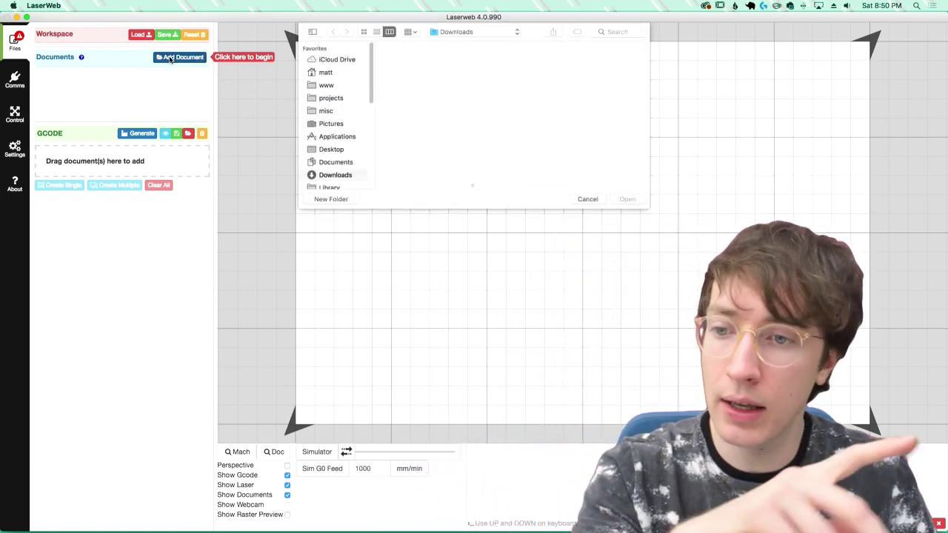
{"action": "left_click", "coordinate": [338, 149]}
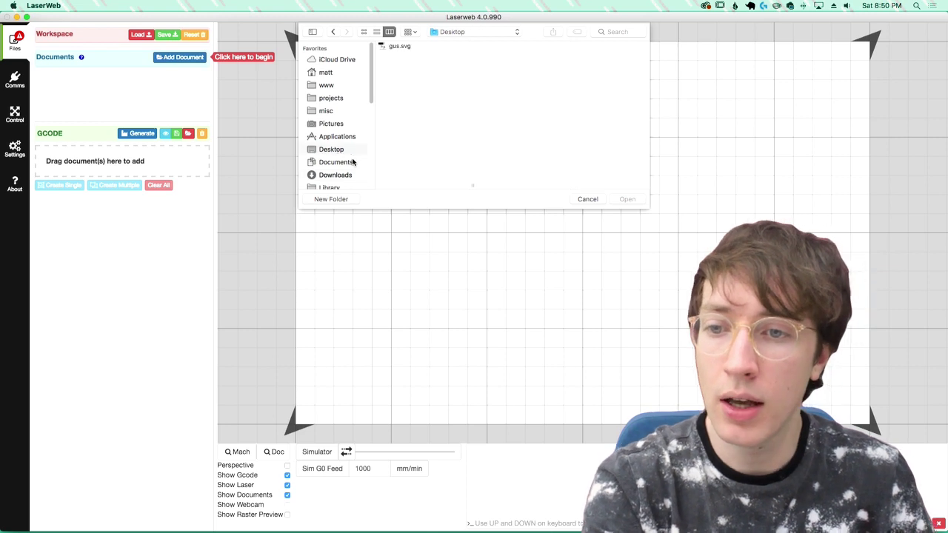
{"action": "left_click", "coordinate": [404, 46]}
{"action": "left_click", "coordinate": [628, 200]}
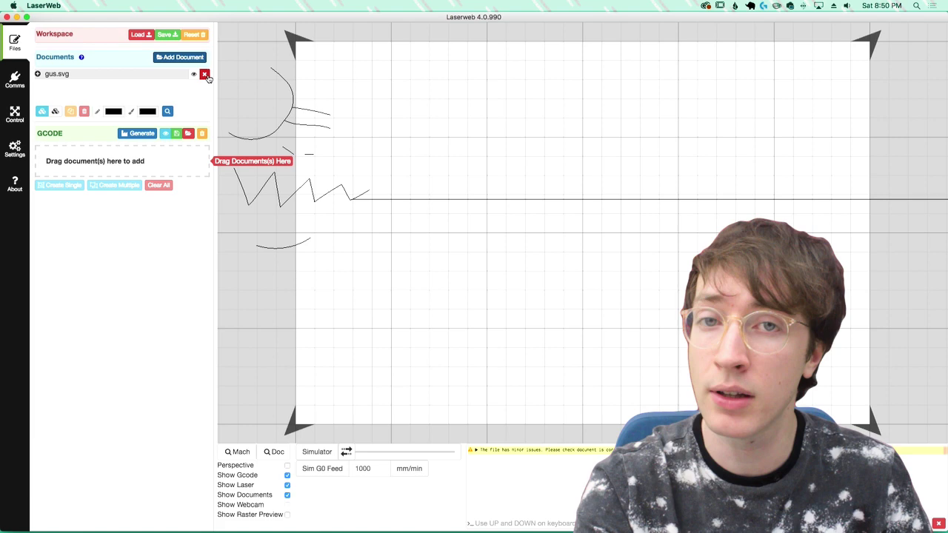
{"action": "left_click", "coordinate": [205, 75]}
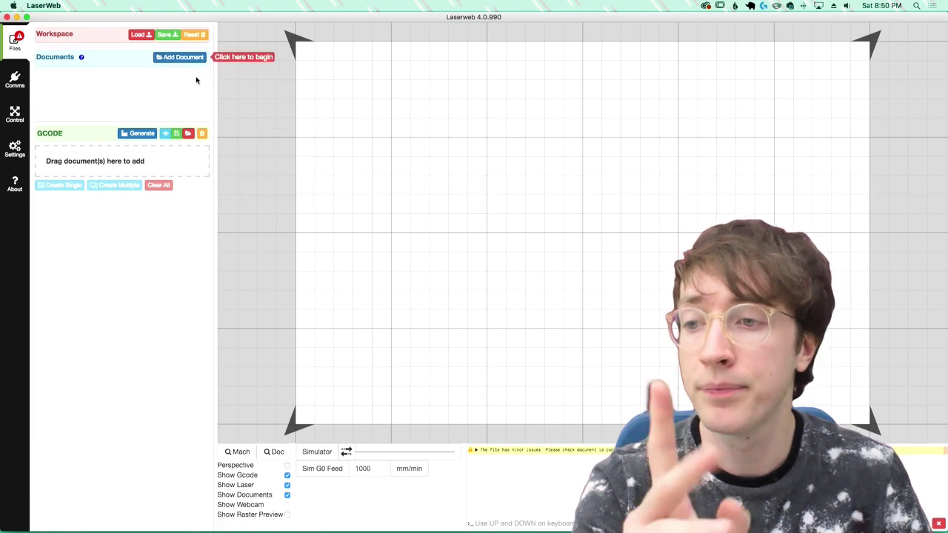
{"action": "left_click", "coordinate": [17, 17]}
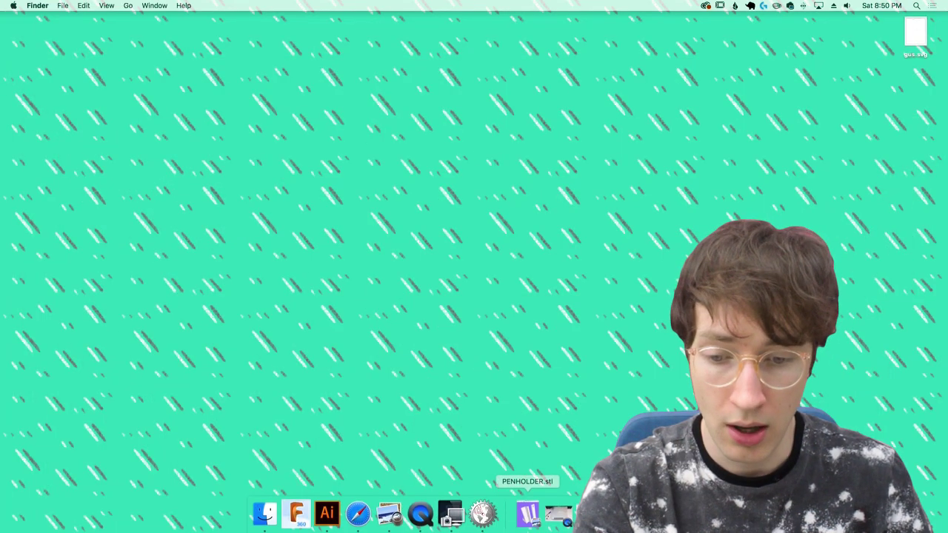
- Drop gus.svg onto the fix tool in Safari, download the fixed SVG, and close Safari
{"action": "left_click", "coordinate": [570, 513]}
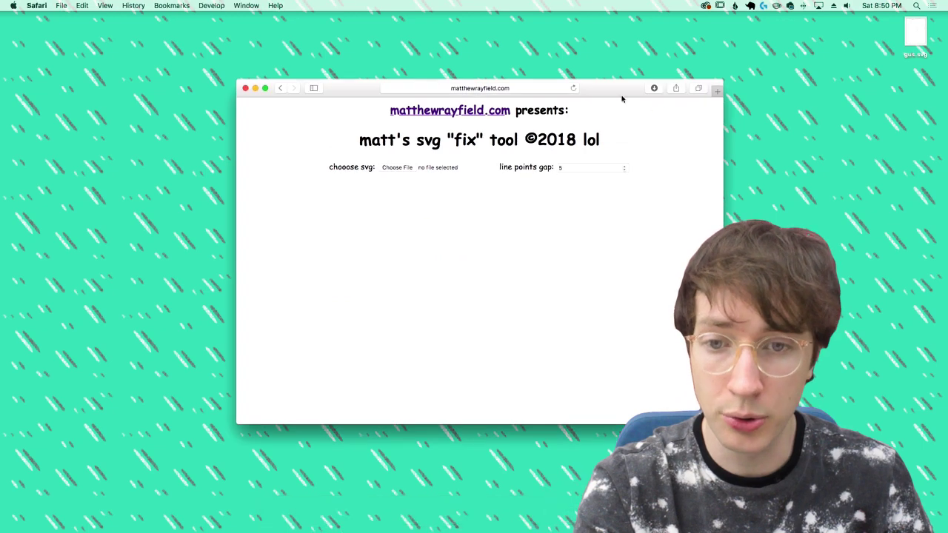
{"action": "left_click_drag", "start_coordinate": [615, 92], "coordinate": [616, 95]}
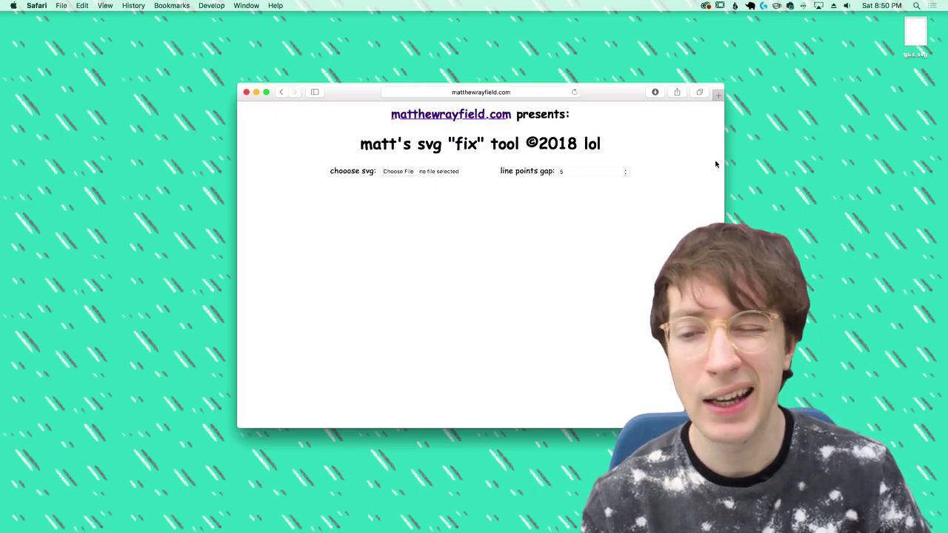
{"action": "left_click_drag", "start_coordinate": [639, 94], "coordinate": [642, 97]}
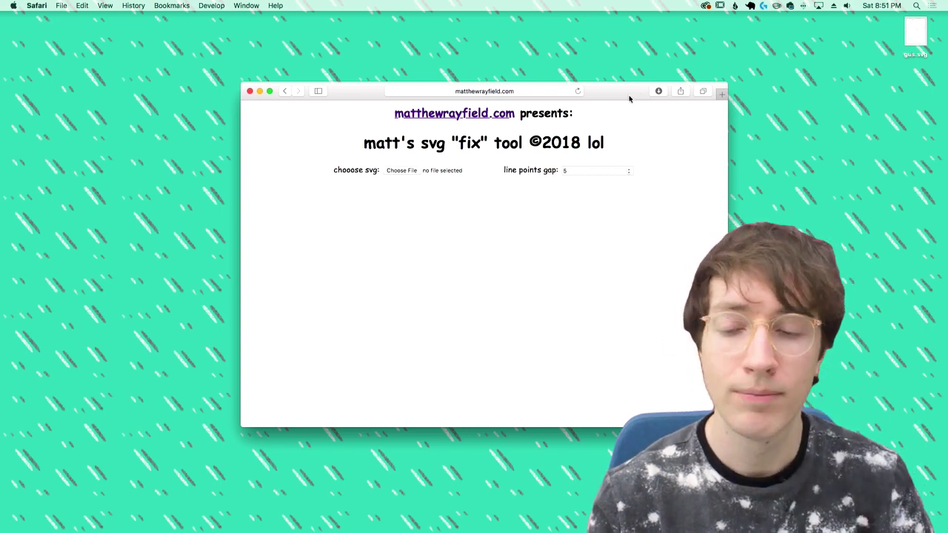
{"action": "left_click_drag", "start_coordinate": [630, 98], "coordinate": [633, 97]}
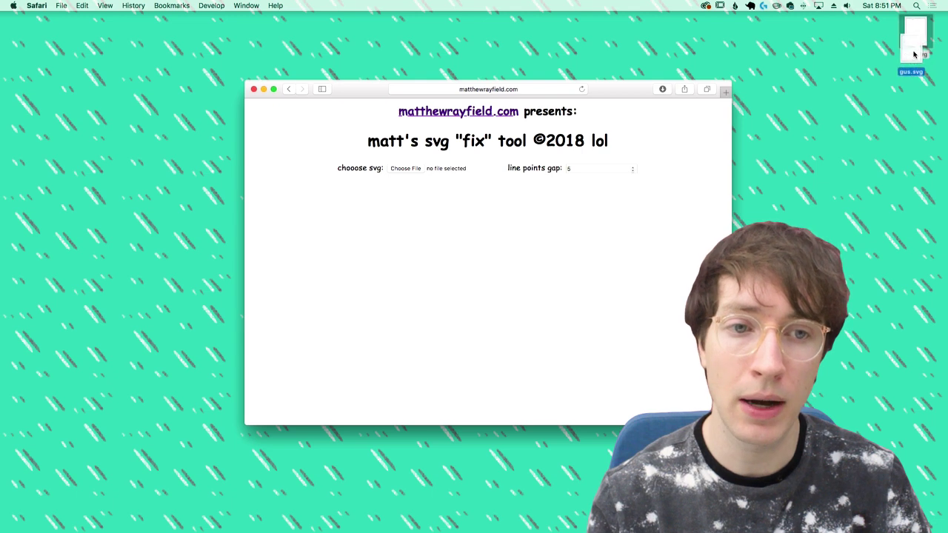
{"action": "mouse_move", "coordinate": [913, 46]}
{"action": "left_mouse_down"}
{"action": "mouse_move", "coordinate": [884, 99]}
{"action": "mouse_move", "coordinate": [884, 82]}
{"action": "mouse_move", "coordinate": [383, 184]}
{"action": "mouse_move", "coordinate": [404, 169]}
{"action": "left_mouse_up"}
{"action": "scroll", "coordinate": [337, 234], "scroll_direction": "down", "scroll_amount": 5}
{"action": "scroll", "coordinate": [336, 234], "scroll_direction": "up", "scroll_amount": 3}
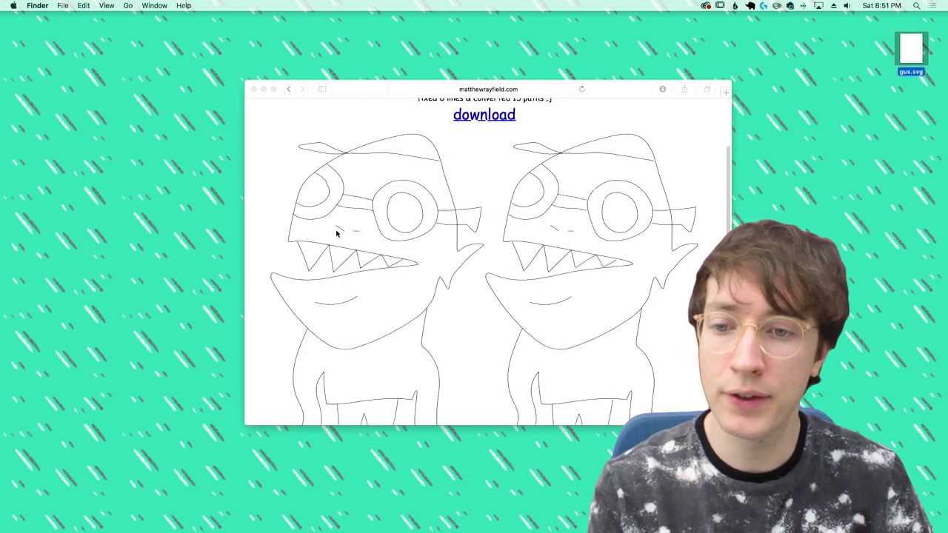
{"action": "scroll", "coordinate": [591, 202], "scroll_direction": "down", "scroll_amount": 2}
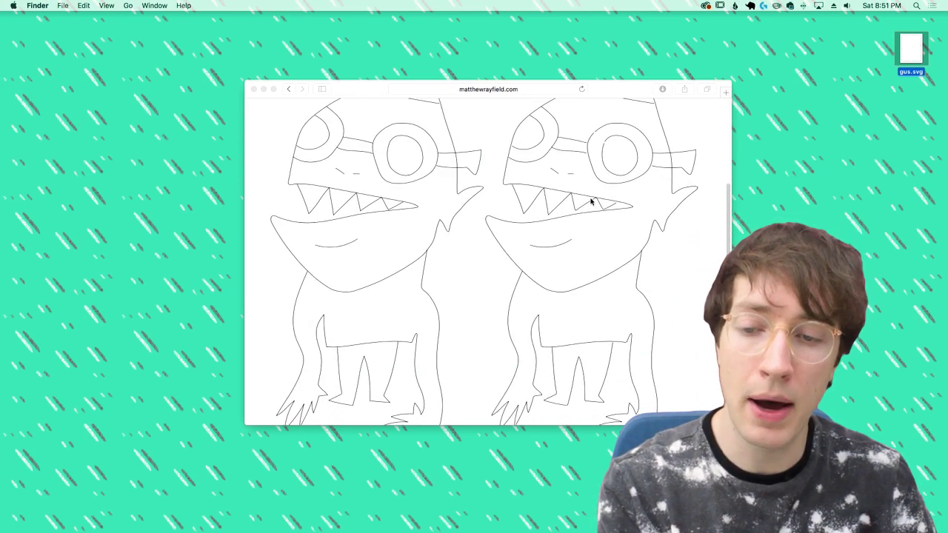
{"action": "scroll", "coordinate": [591, 201], "scroll_direction": "up", "scroll_amount": 5}
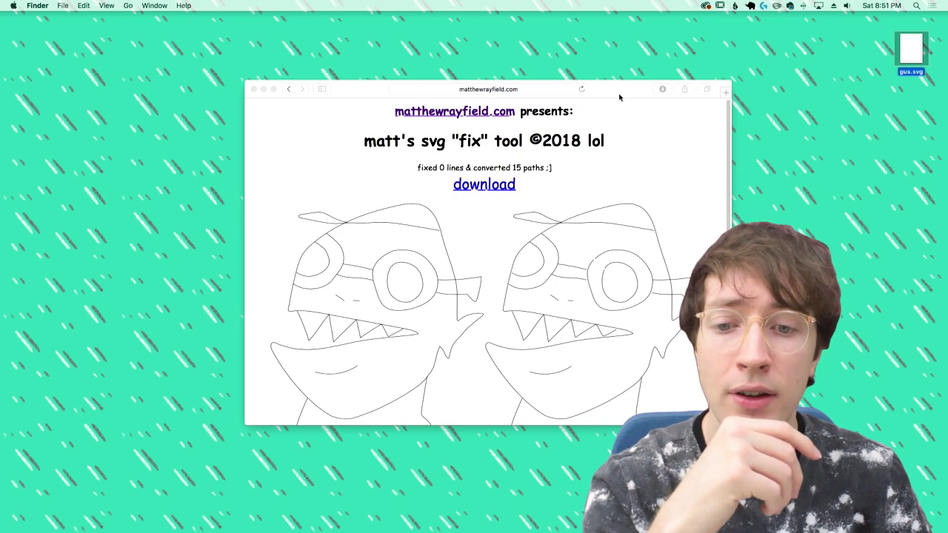
{"action": "scroll", "coordinate": [630, 222], "scroll_direction": "down", "scroll_amount": 3}
{"action": "scroll", "coordinate": [600, 212], "scroll_direction": "up", "scroll_amount": 3}
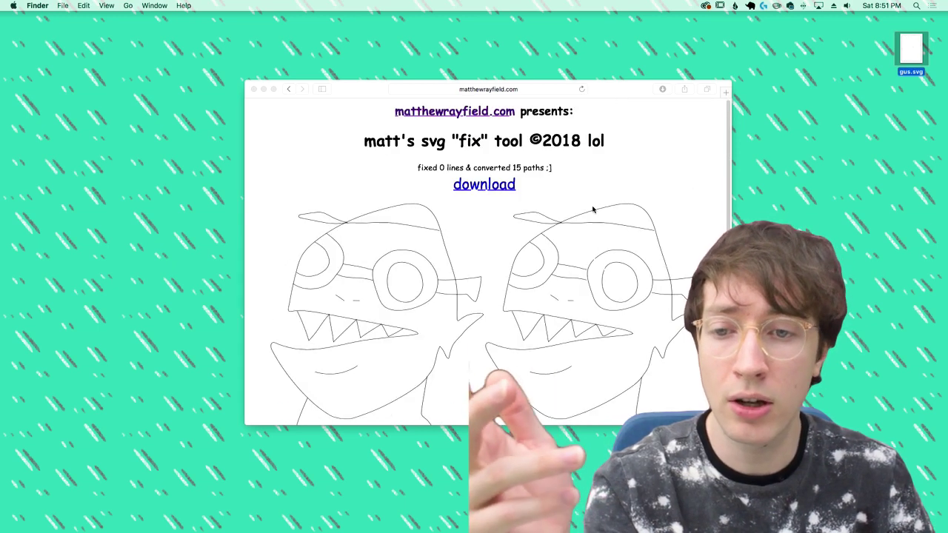
{"action": "left_click", "coordinate": [485, 191]}
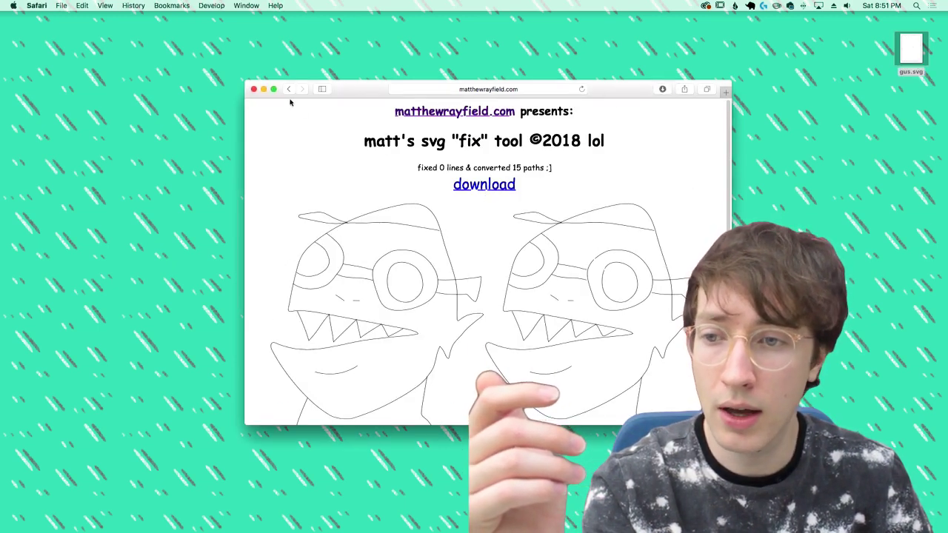
{"action": "left_click", "coordinate": [253, 89]}
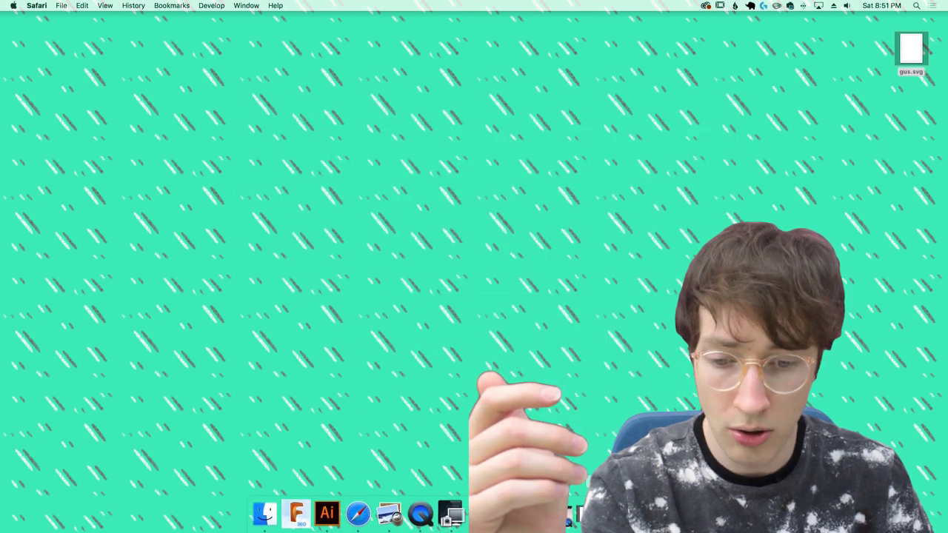
- Restore LaserWeb and open 1520128268694.svg from Downloads as a new document
{"action": "left_click", "coordinate": [567, 514]}
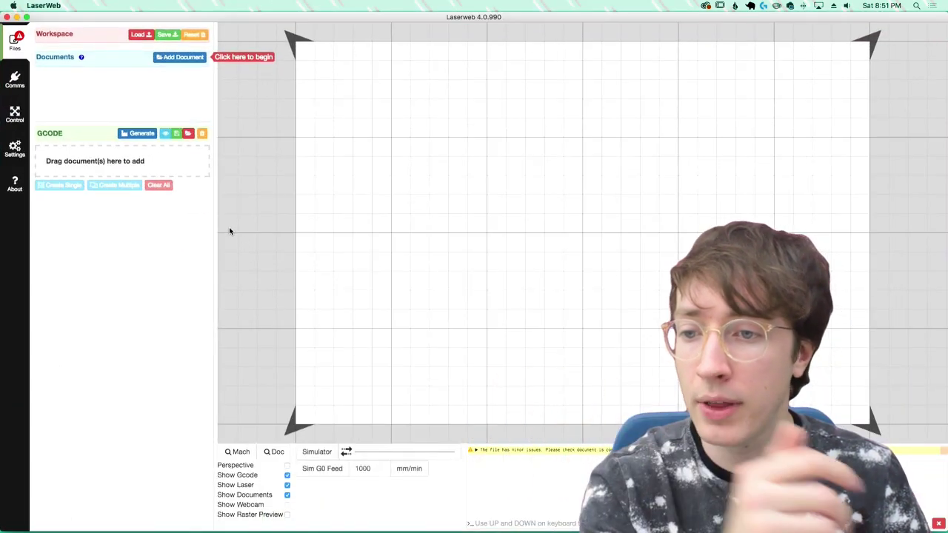
{"action": "left_click", "coordinate": [179, 57]}
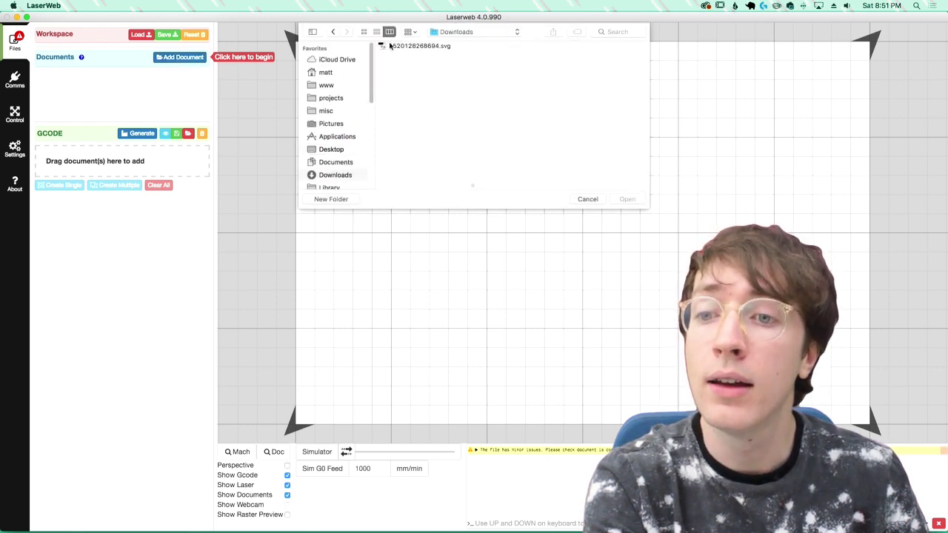
{"action": "left_click", "coordinate": [390, 46]}
{"action": "left_click", "coordinate": [628, 198]}
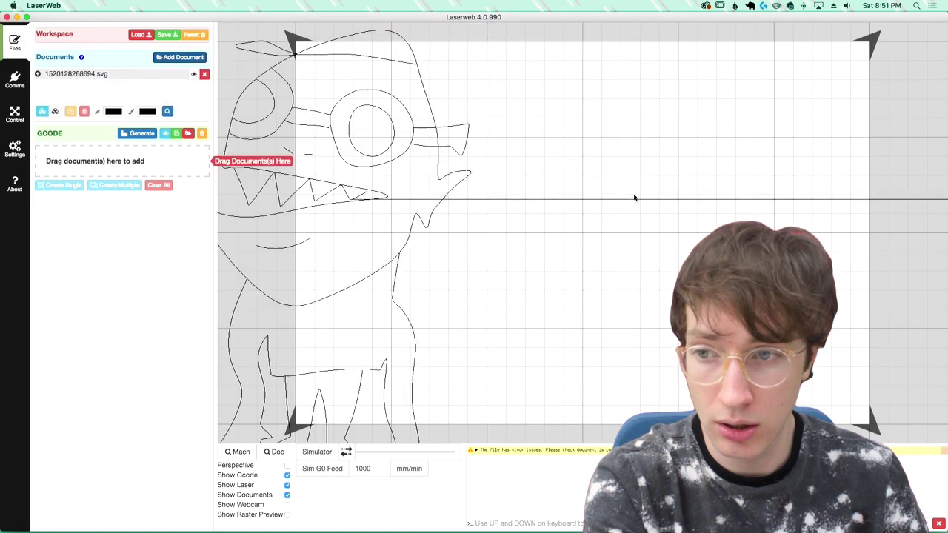
- Set the drawing's X Min and Y Min to 50, then drag it toward the GCODE area
{"action": "left_click", "coordinate": [59, 75]}
{"action": "double_click", "coordinate": [409, 73]}
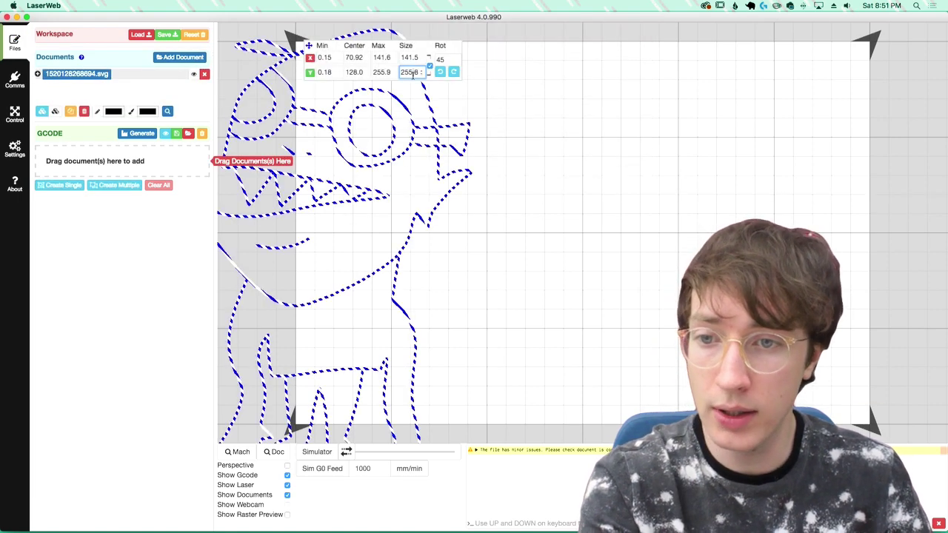
{"action": "type", "text": "150"}
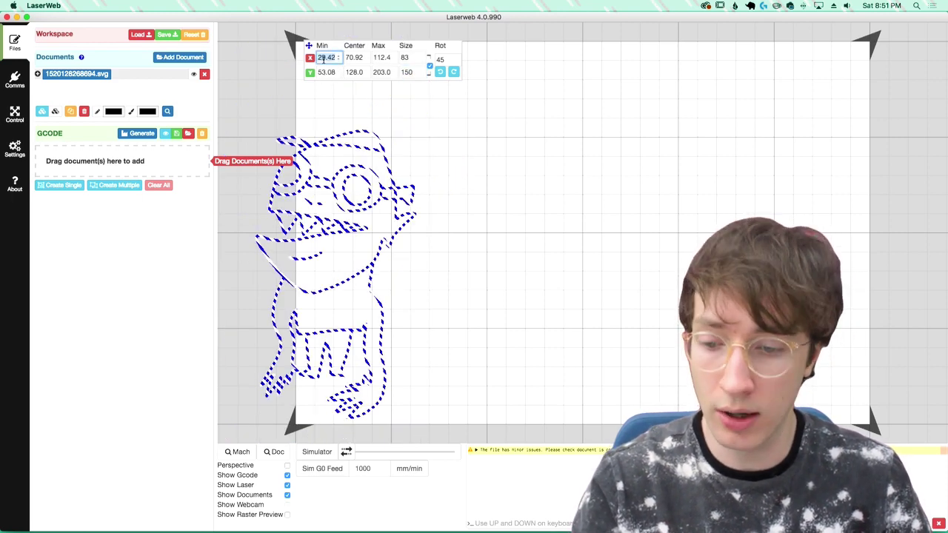
{"action": "type", "text": "50"}
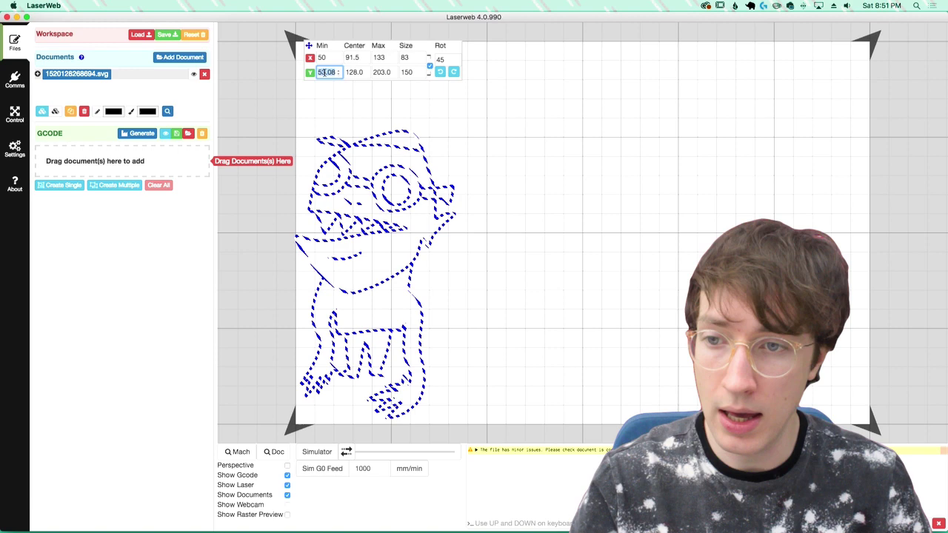
{"action": "type", "text": "50"}
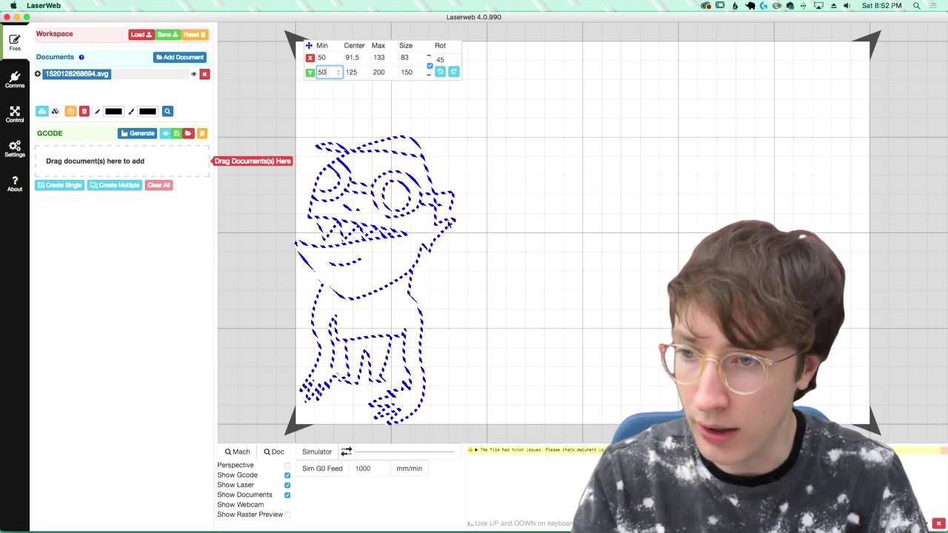
{"action": "mouse_move", "coordinate": [77, 74]}
{"action": "left_mouse_down"}
{"action": "mouse_move", "coordinate": [89, 149]}
{"action": "mouse_move", "coordinate": [105, 158]}
{"action": "left_mouse_up"}
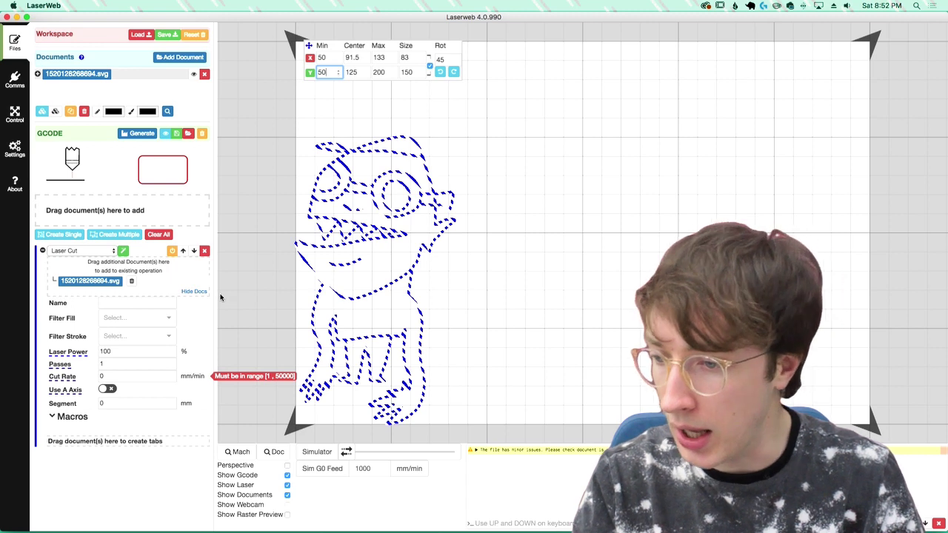
- Give the Laser Cut operation a 5000 mm/min cut rate with 1 pass, and generate G-code
{"action": "left_click", "coordinate": [144, 374]}
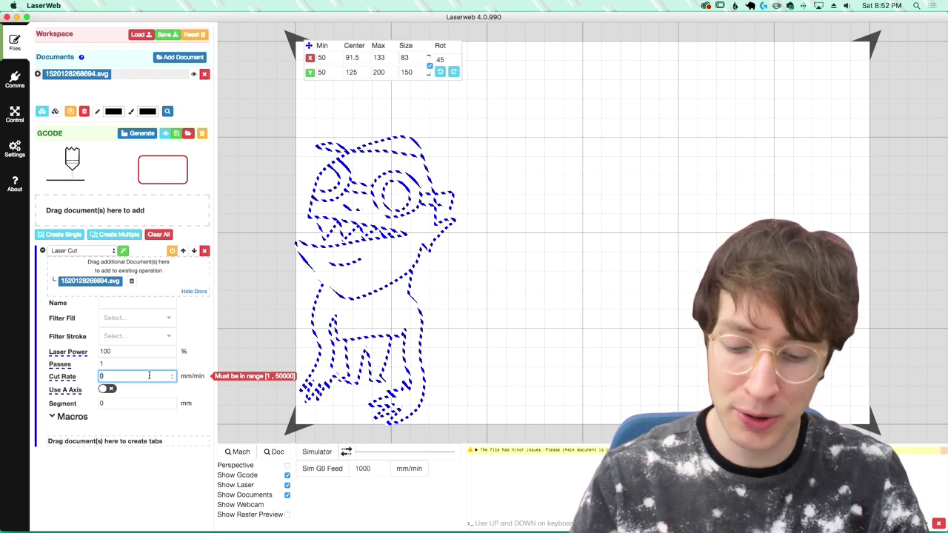
{"action": "type", "text": "5000"}
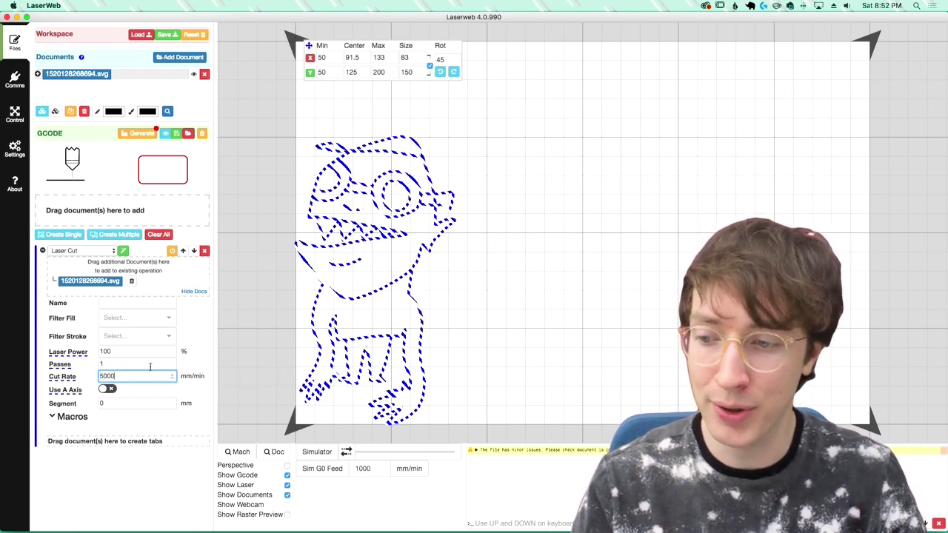
{"action": "left_click", "coordinate": [150, 365]}
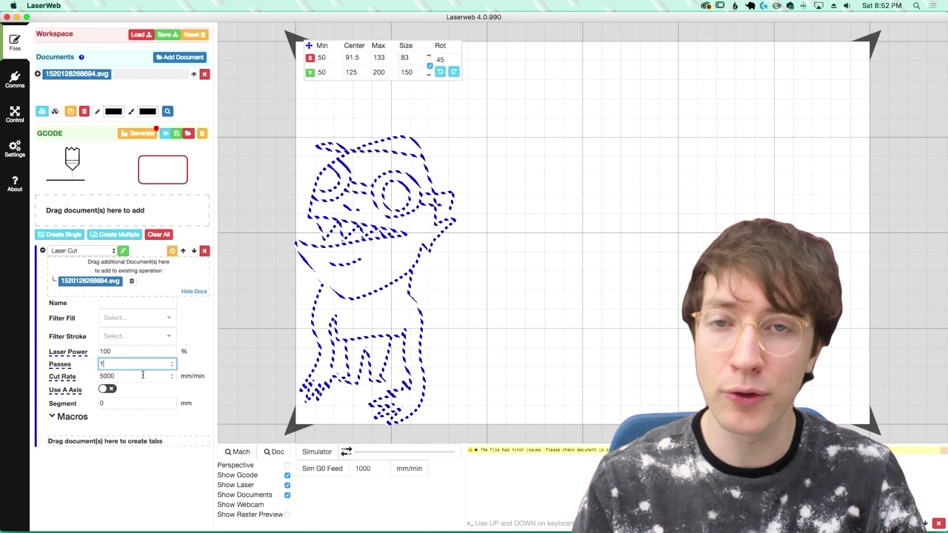
{"action": "left_click", "coordinate": [143, 376]}
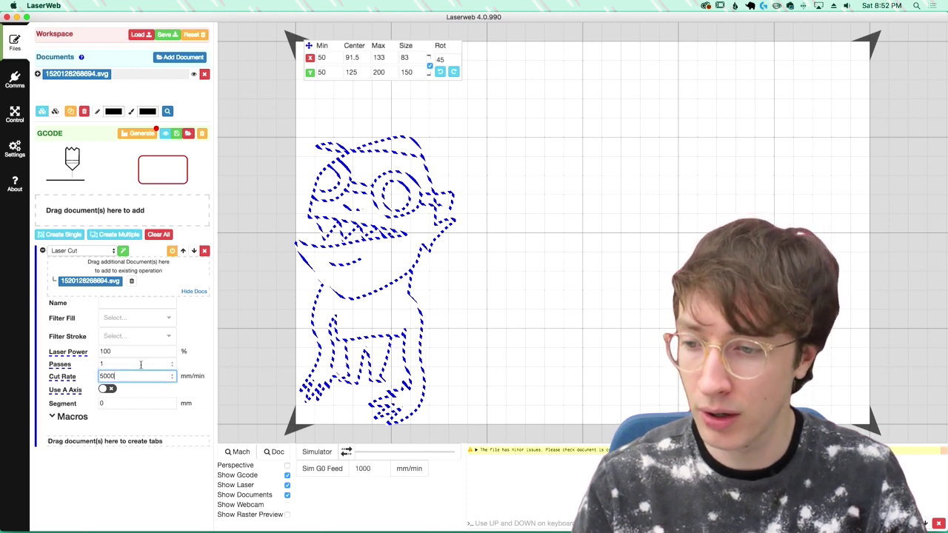
{"action": "left_click", "coordinate": [141, 364]}
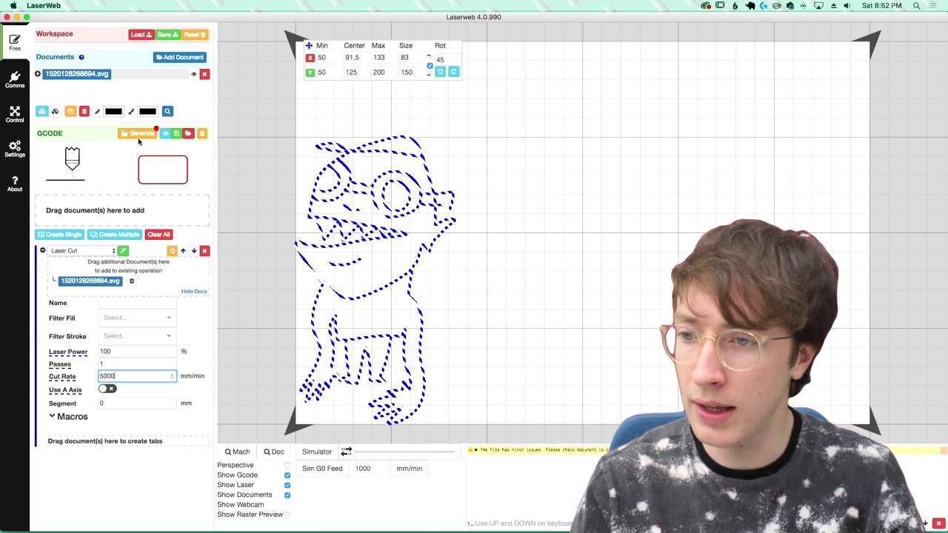
{"action": "left_click", "coordinate": [137, 364]}
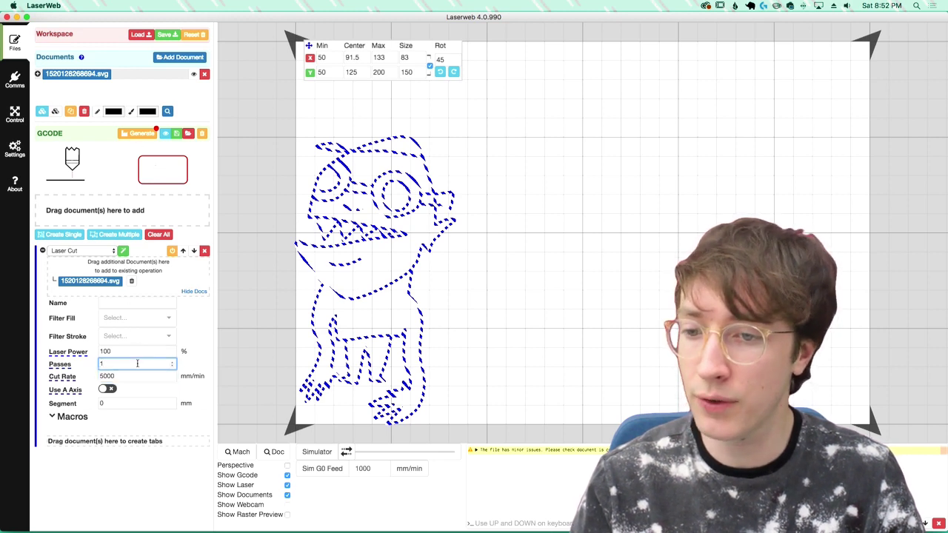
{"action": "left_click", "coordinate": [137, 134]}
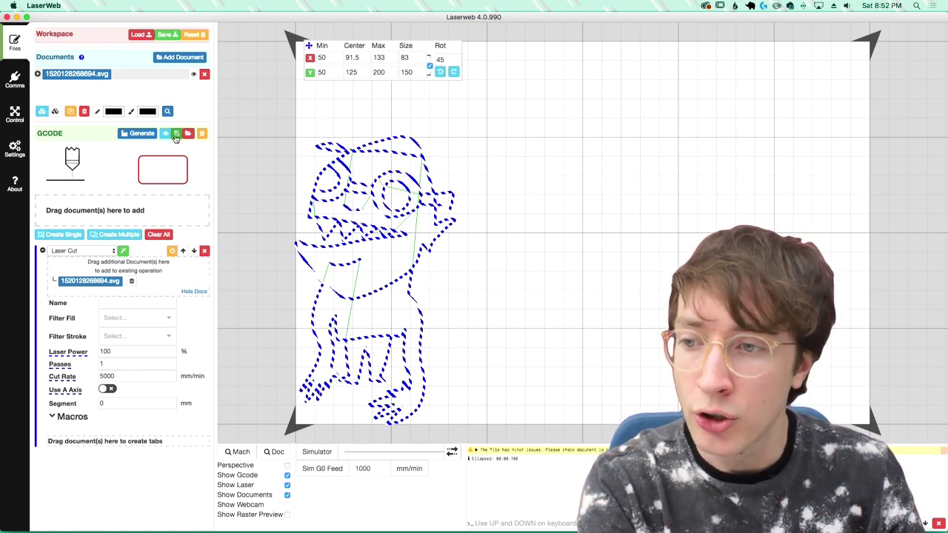
- Save the G-code as gcode.gcode in the SD folder, replacing the old file, and minimize LaserWeb
{"action": "left_click", "coordinate": [176, 135]}
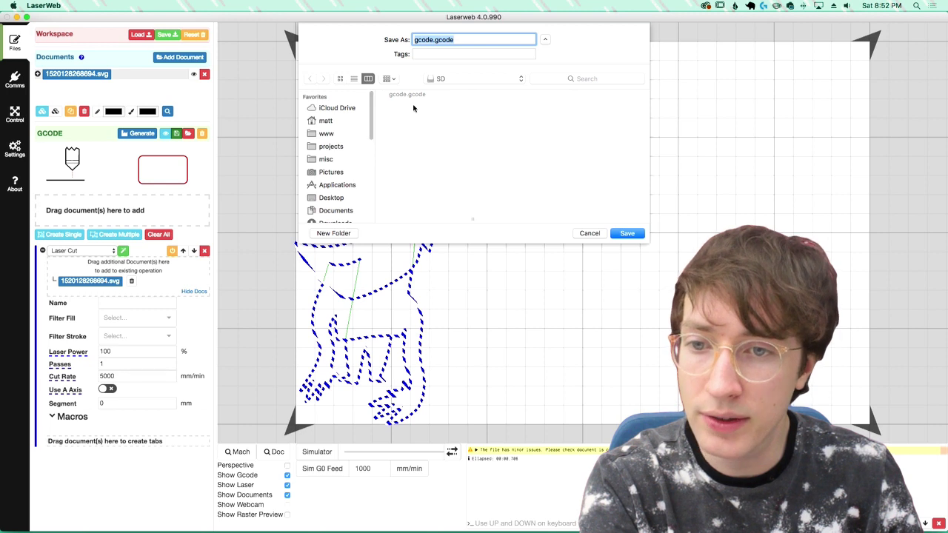
{"action": "type", "text": "gcode"}
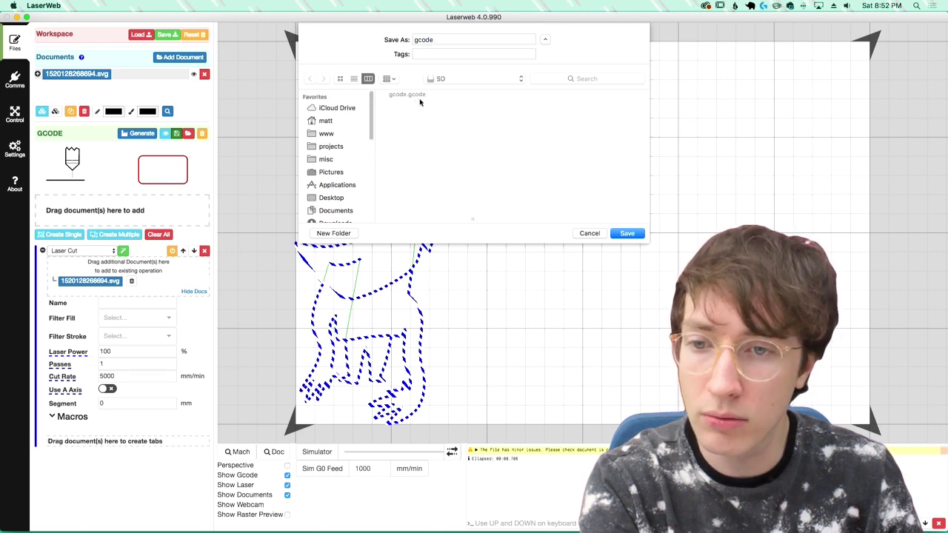
{"action": "left_click", "coordinate": [634, 236]}
{"action": "left_click", "coordinate": [548, 82]}
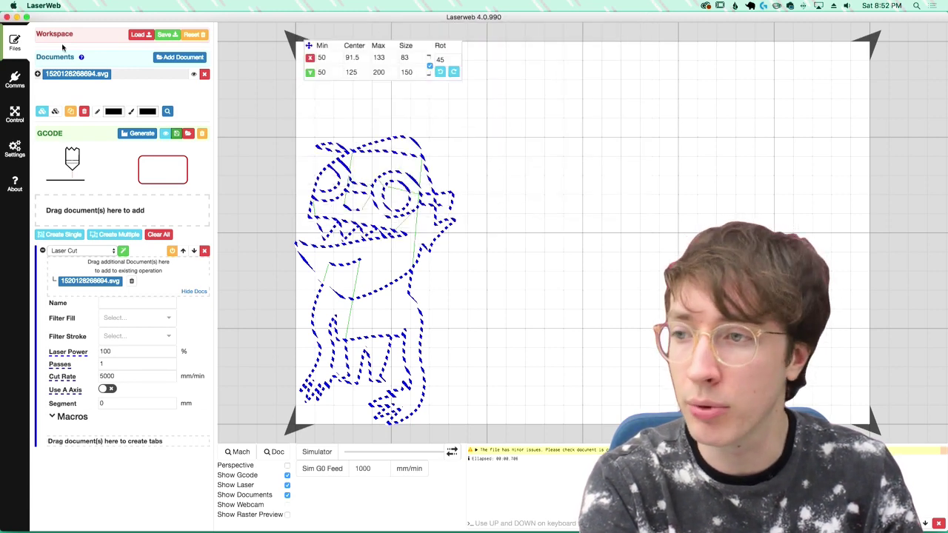
{"action": "left_click", "coordinate": [16, 18]}
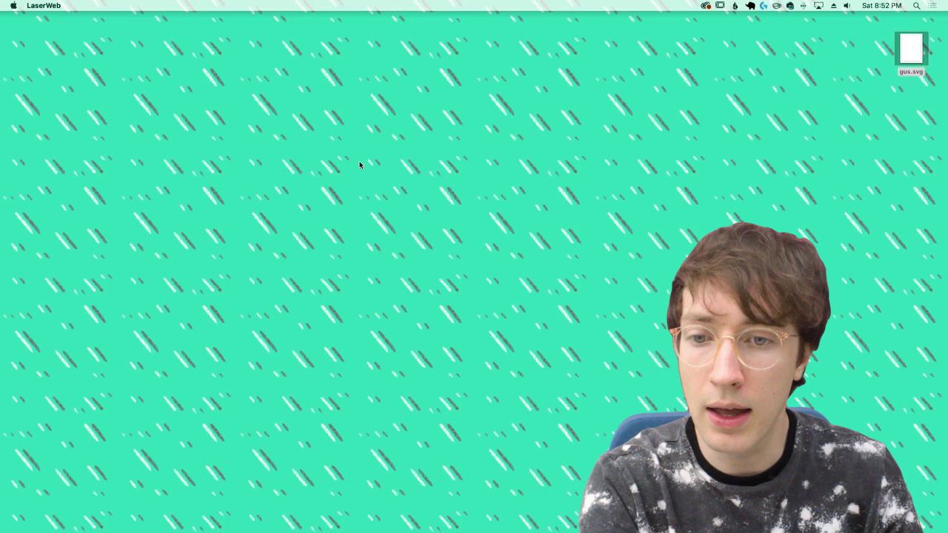
{"action": "mouse_move", "coordinate": [327, 514]}
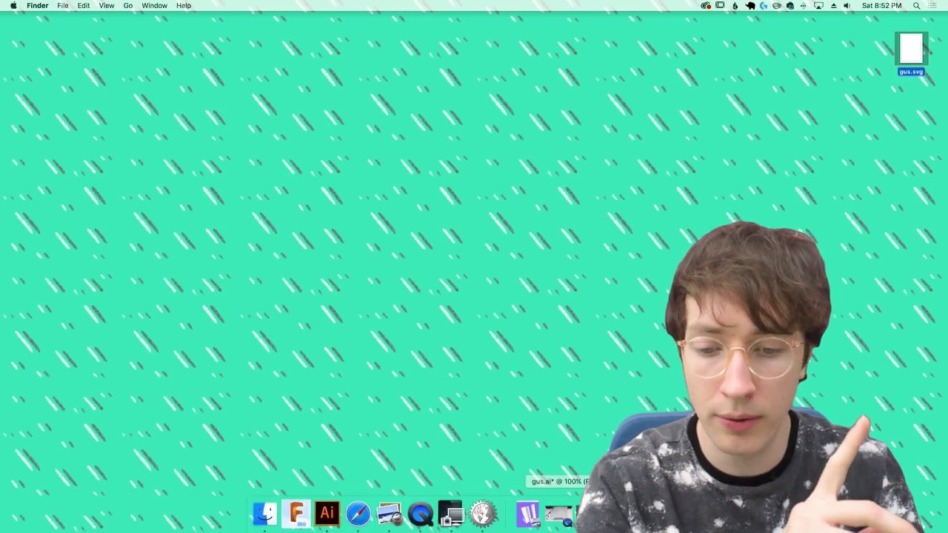
{"action": "left_click", "coordinate": [527, 515]}
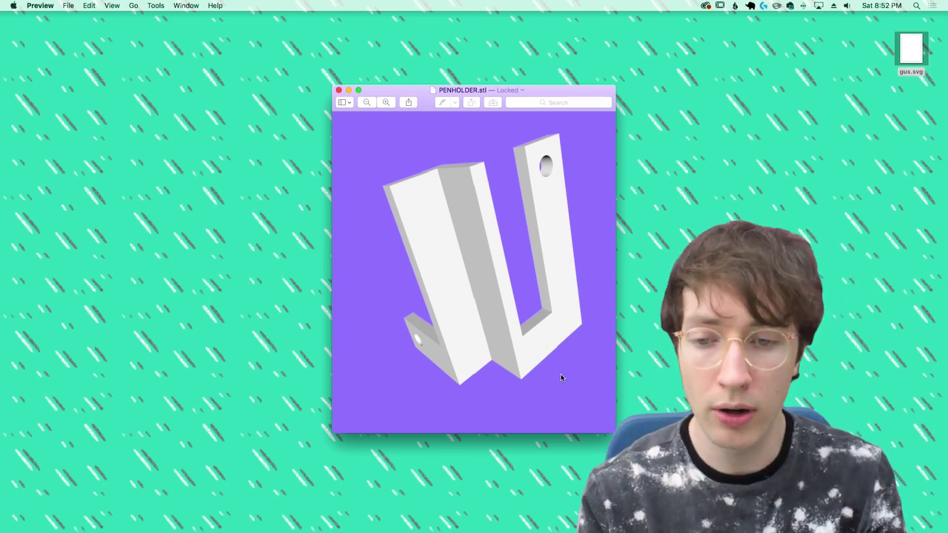
{"action": "mouse_move", "coordinate": [576, 283]}
{"action": "left_mouse_down"}
{"action": "mouse_move", "coordinate": [415, 312]}
{"action": "mouse_move", "coordinate": [488, 313]}
{"action": "left_mouse_up"}
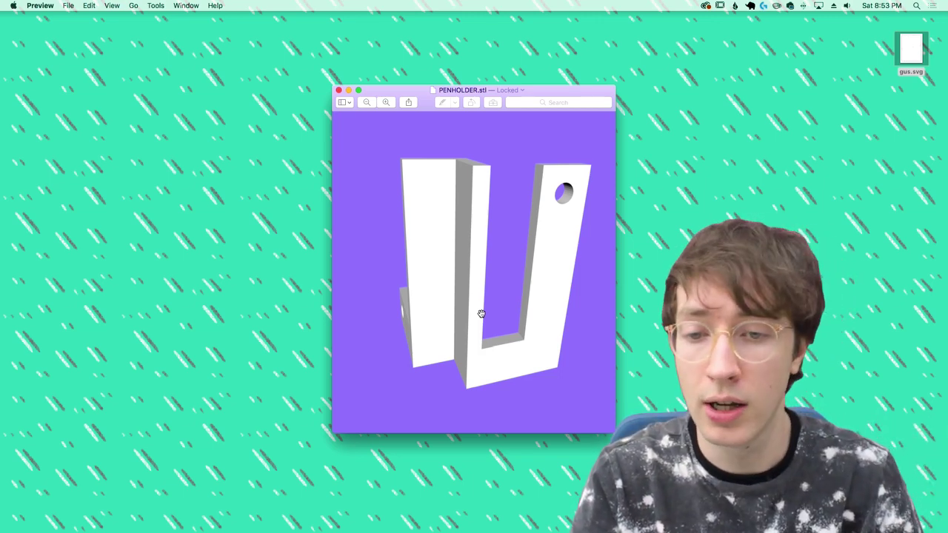
{"action": "left_click_drag", "start_coordinate": [481, 315], "coordinate": [472, 308]}
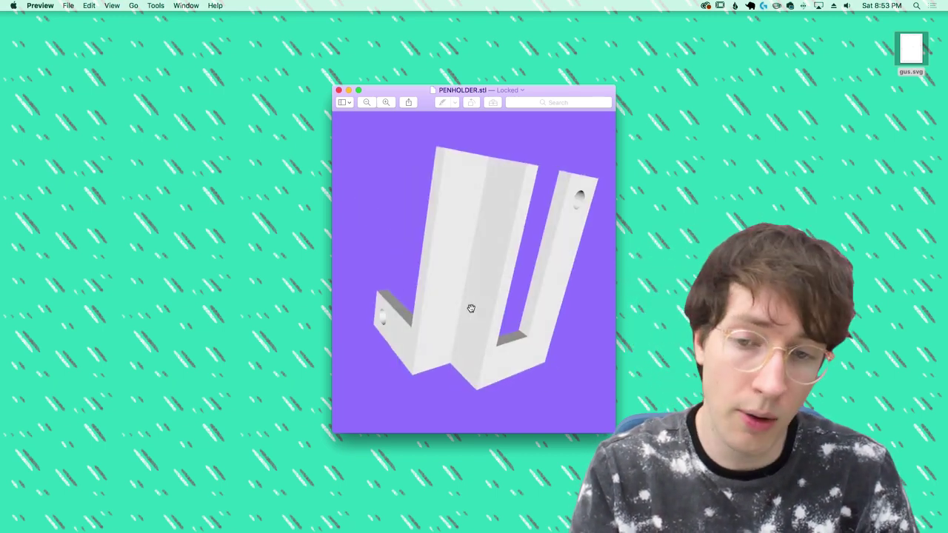
{"action": "mouse_move", "coordinate": [471, 308]}
{"action": "left_mouse_down"}
{"action": "mouse_move", "coordinate": [456, 260]}
{"action": "mouse_move", "coordinate": [461, 324]}
{"action": "mouse_move", "coordinate": [449, 345]}
{"action": "mouse_move", "coordinate": [449, 315]}
{"action": "mouse_move", "coordinate": [461, 373]}
{"action": "mouse_move", "coordinate": [474, 262]}
{"action": "mouse_move", "coordinate": [475, 309]}
{"action": "left_mouse_up"}
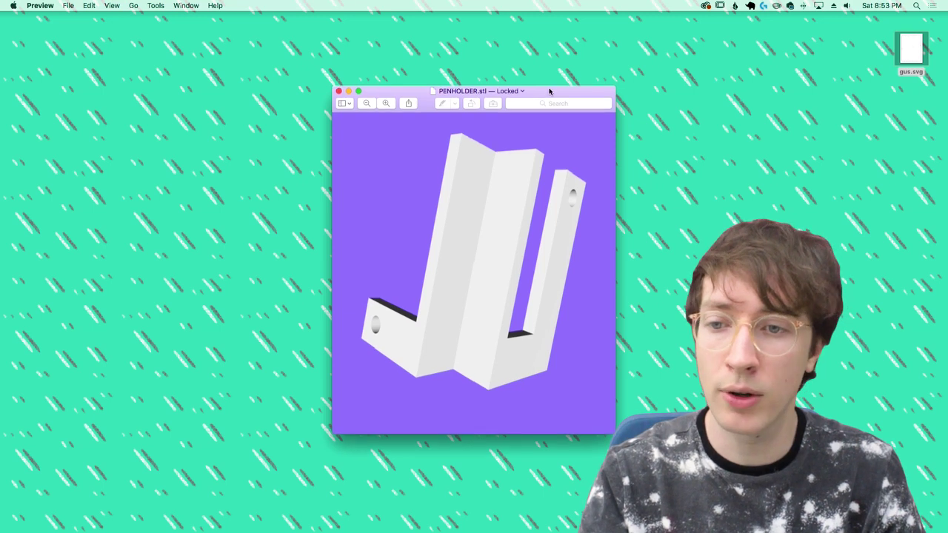
{"action": "left_click", "coordinate": [349, 92]}
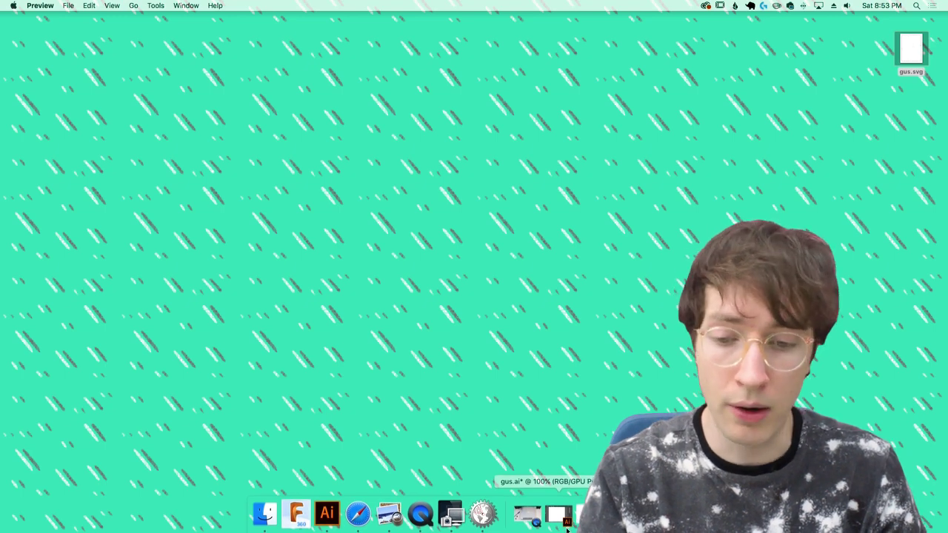
- Bring up the PENPLOT.mp4 pen-plotter video in QuickTime Player from the Dock
{"action": "left_click", "coordinate": [526, 511]}
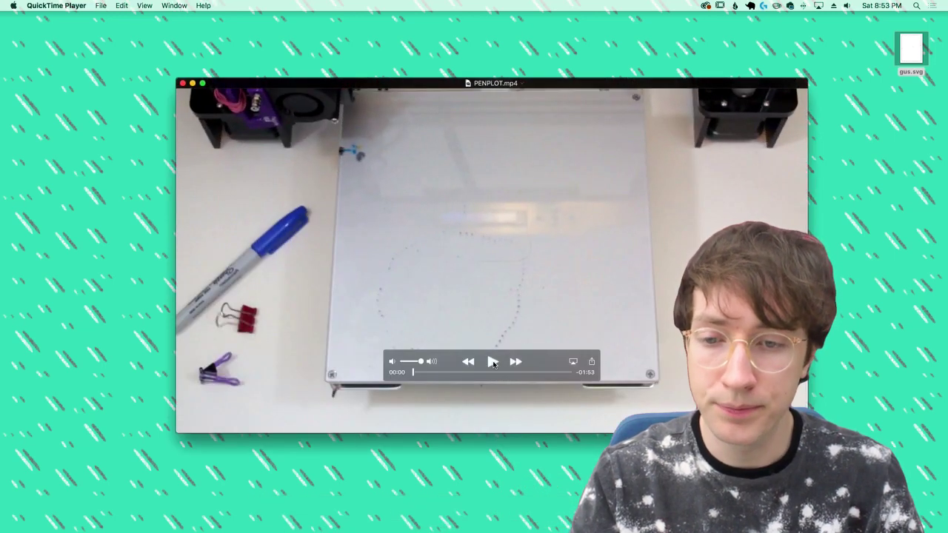